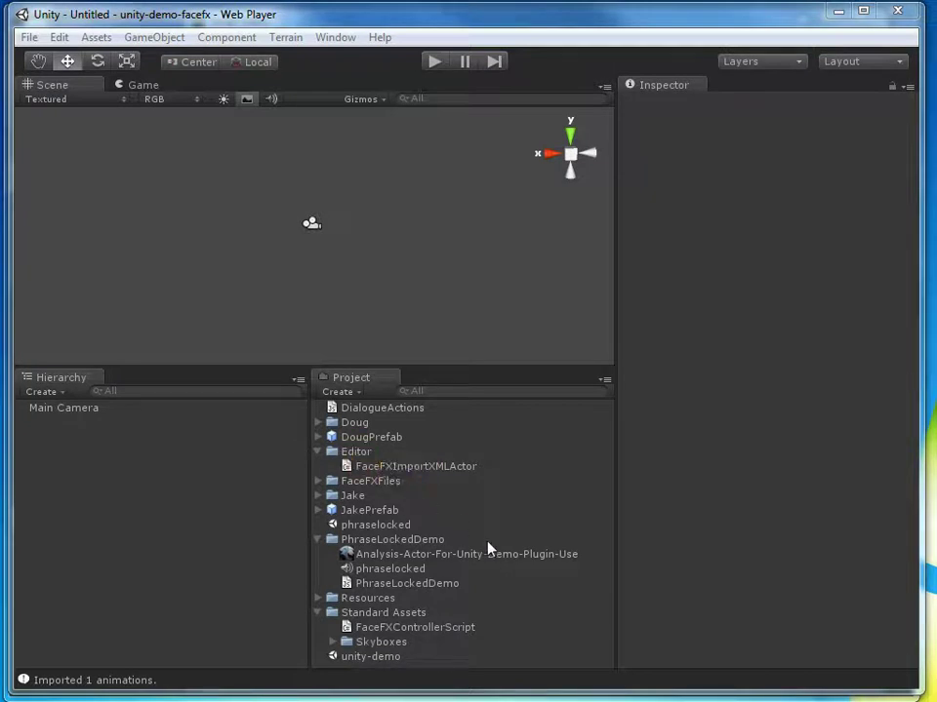
Place the JakePrefab character from the Project panel into the scene.
left_click(387, 644)
left_click(472, 681)
left_click_drag(371, 511, 121, 496)
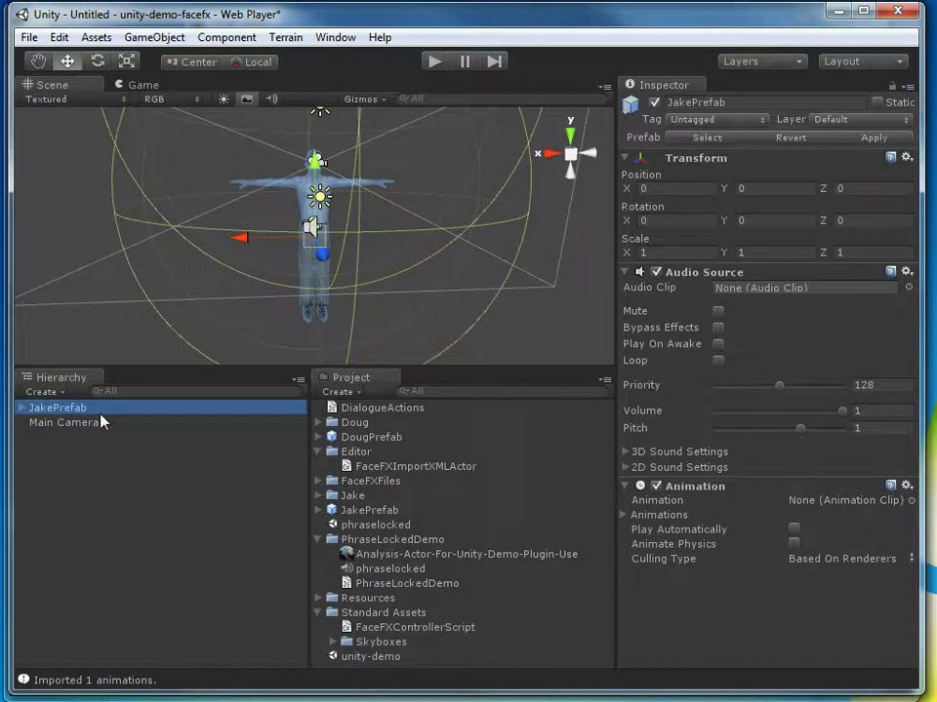
Delete JakePrefab's facefx_controller child, accepting the broken prefab connection, then reselect JakePrefab.
left_click(21, 407)
left_click(66, 438)
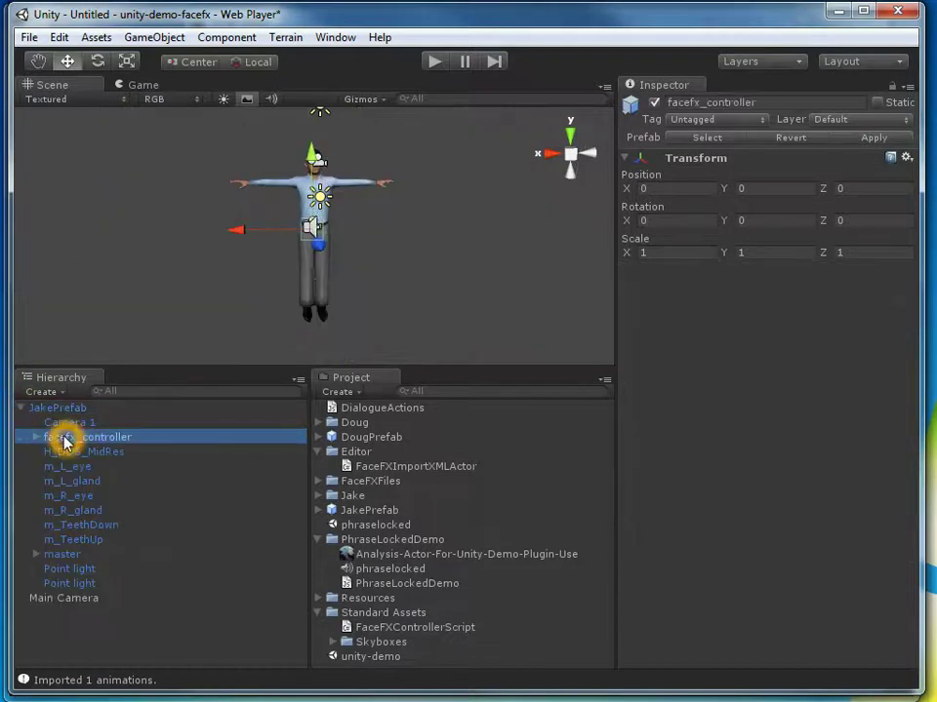
key("Delete")
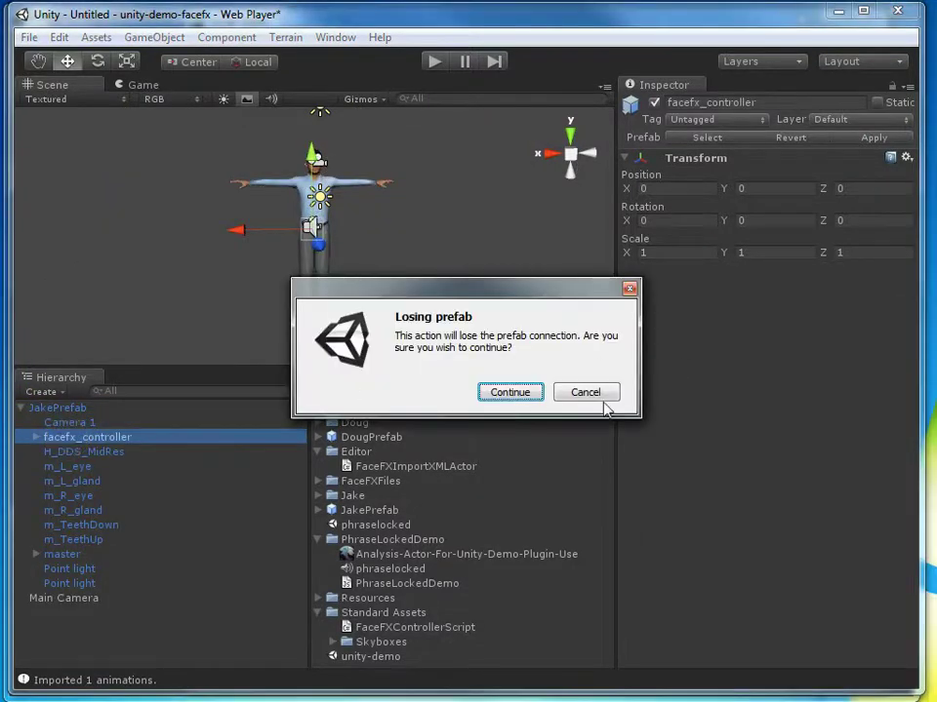
left_click(509, 391)
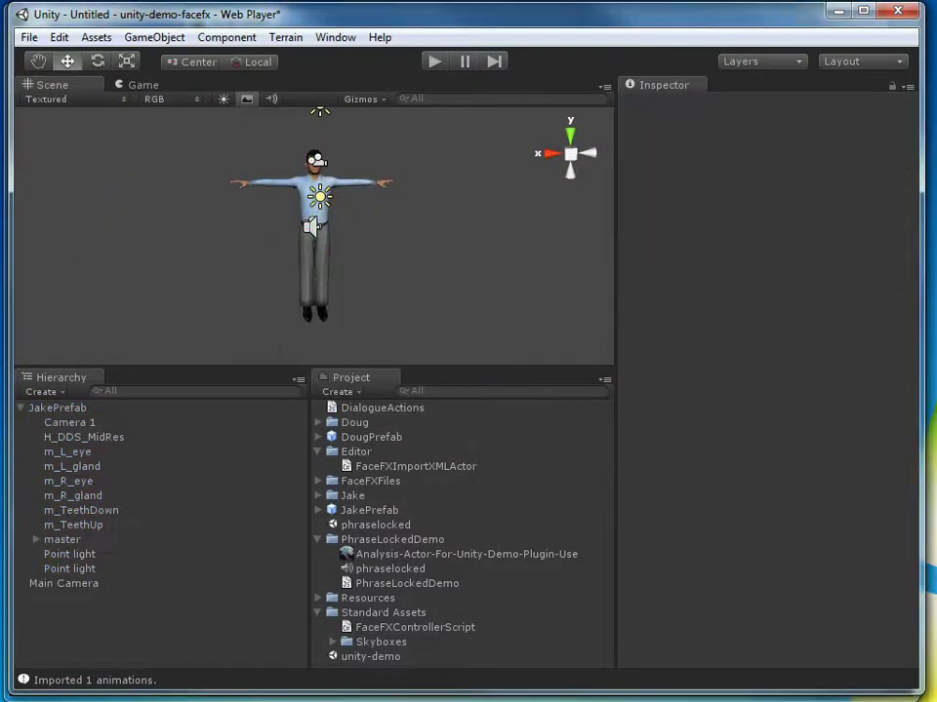
left_click(77, 414)
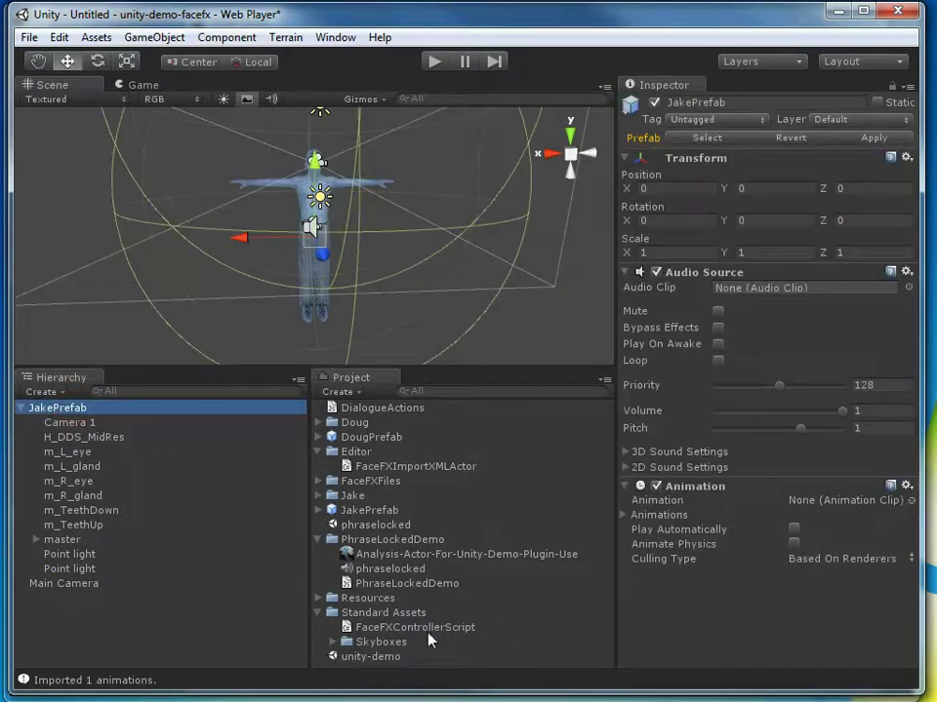
Attach FaceFXControllerScript to JakePrefab, leaving reference pose enabled and Scale Factor 1.
left_click_drag(417, 634, 126, 413)
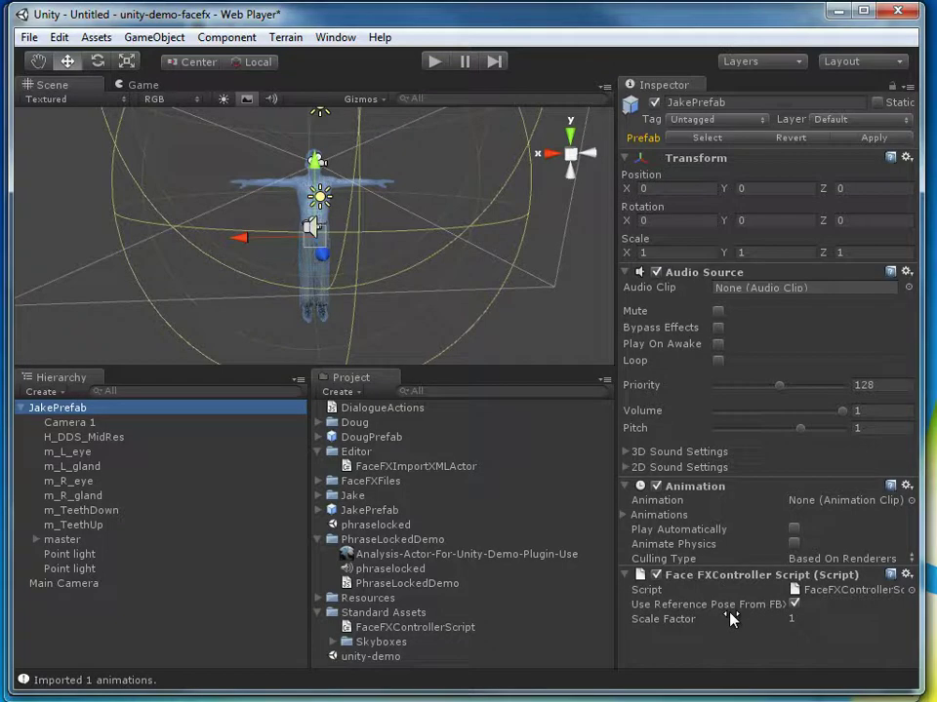
left_click(96, 39)
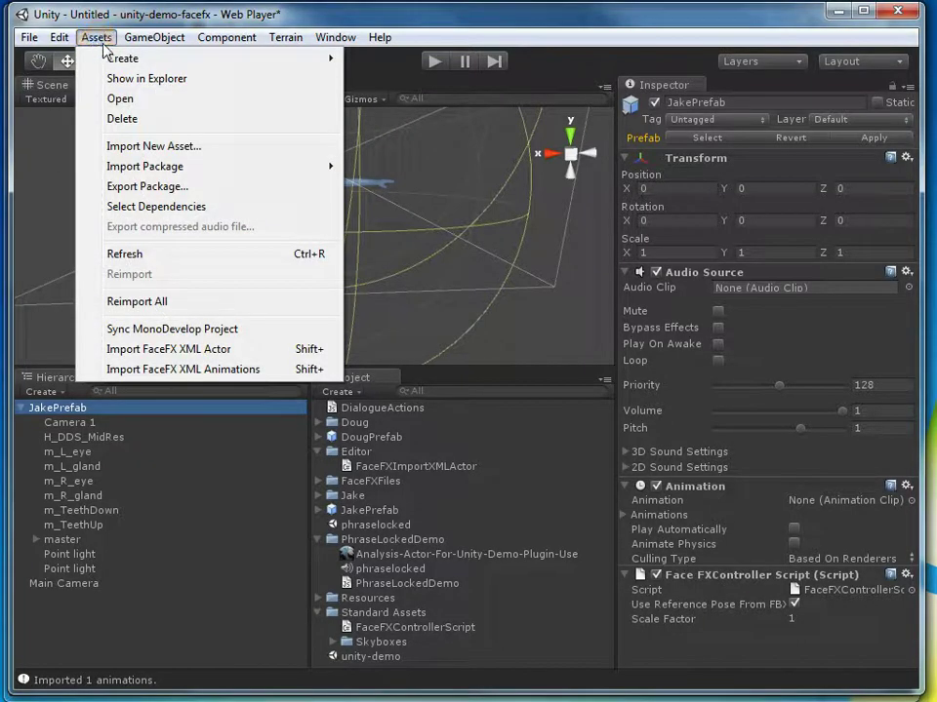
Import EvolverActorFile.xml as a FaceFX XML actor onto JakePrefab.
left_click(218, 350)
left_click(240, 319)
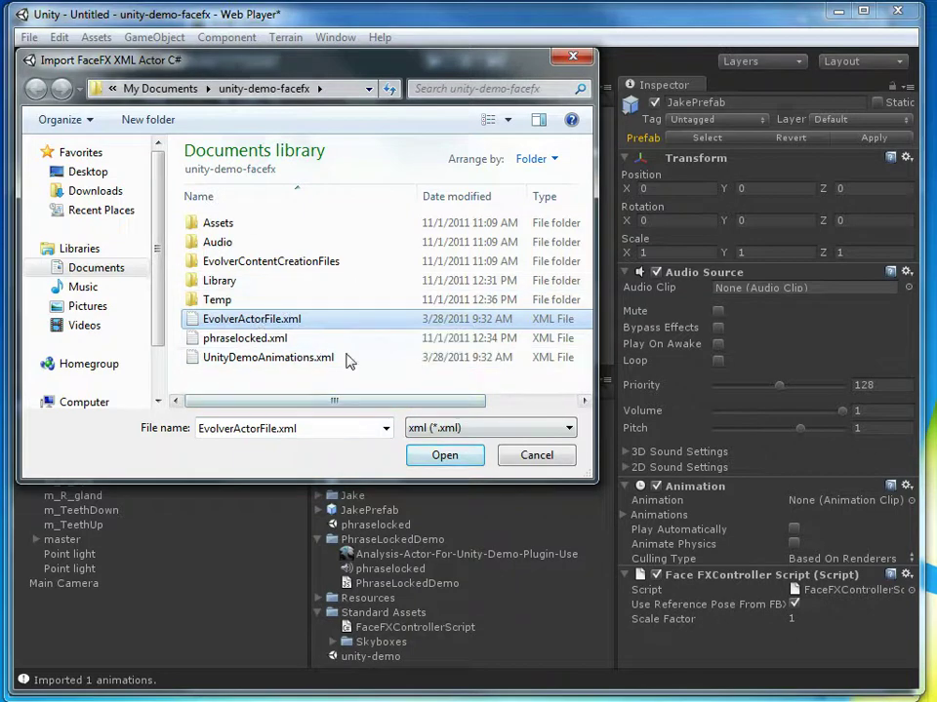
left_click(442, 457)
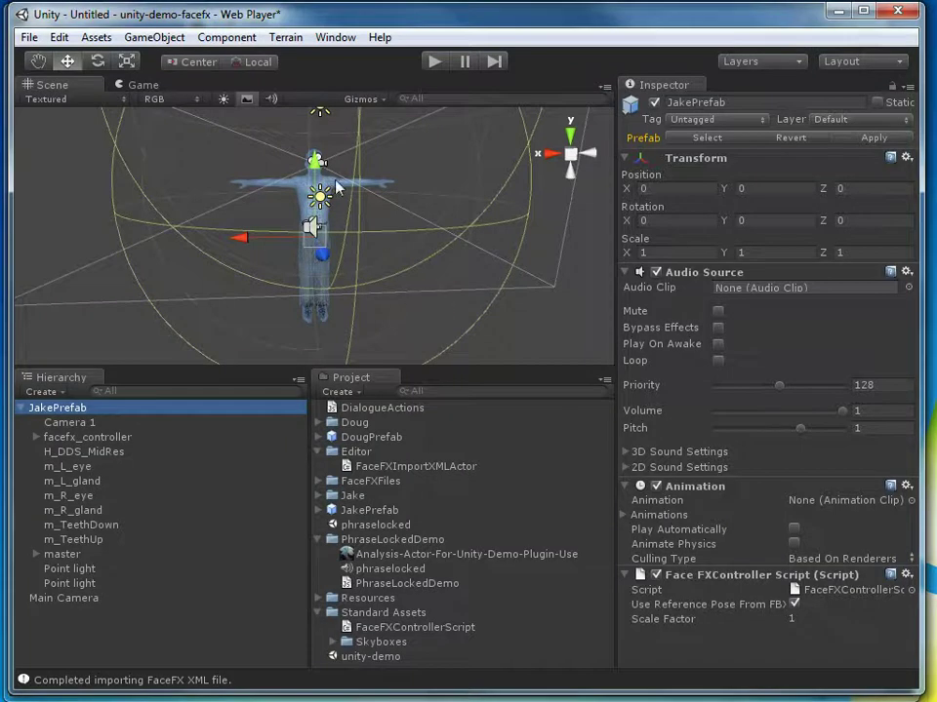
left_click(411, 232)
Select the newly created facefx_controller object and inspect its children.
left_click(50, 441)
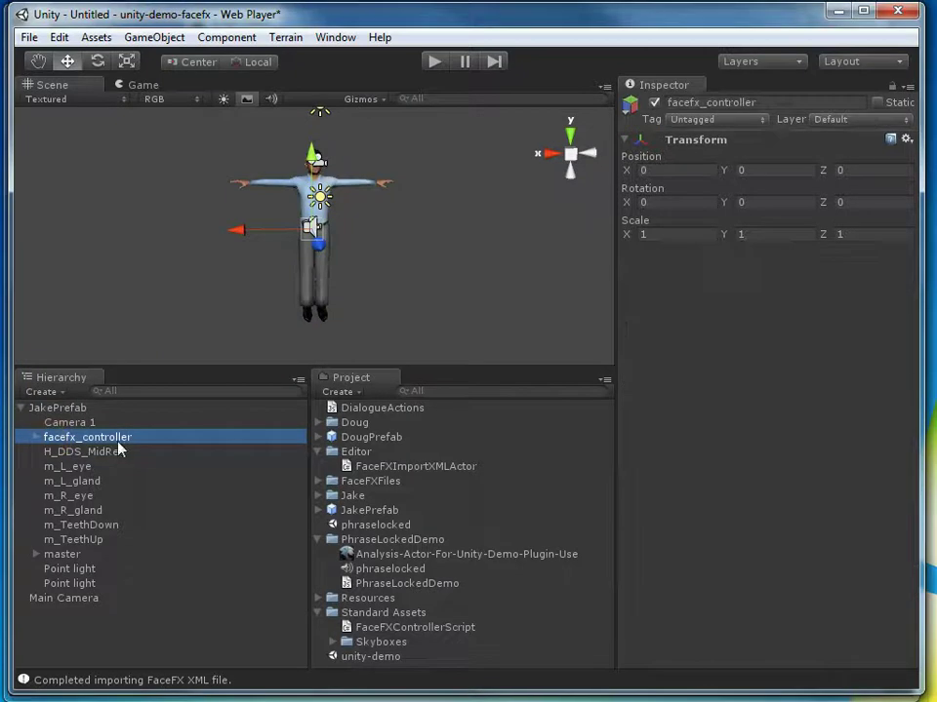
left_click(36, 437)
left_click(36, 437)
left_click(260, 490)
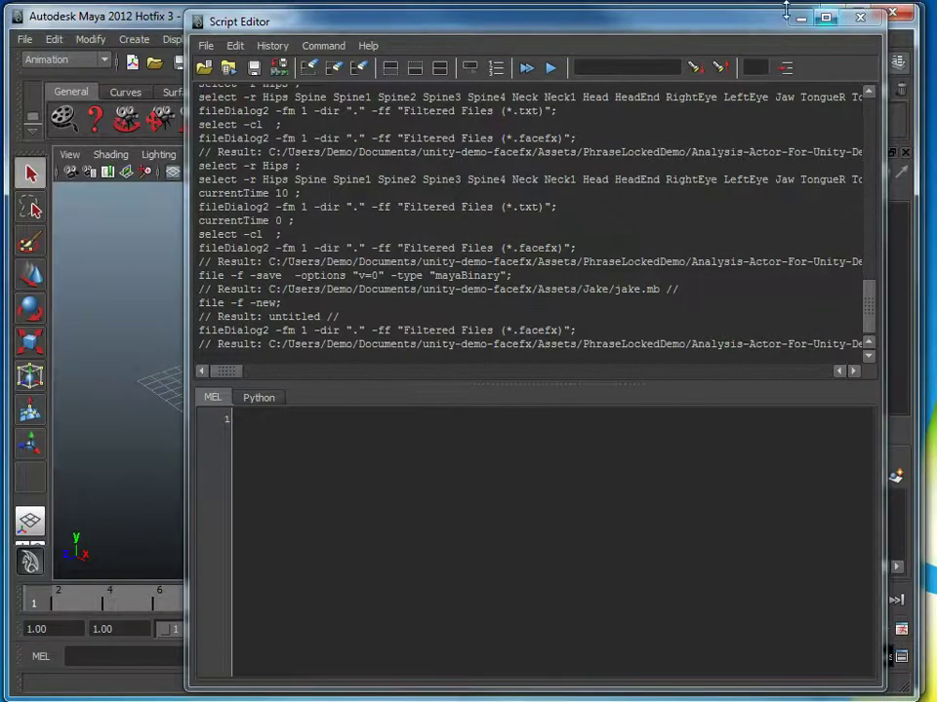
Source FaceFx.mel from the FaceFX Tools Maya folder in the Script Editor.
left_click(741, 23)
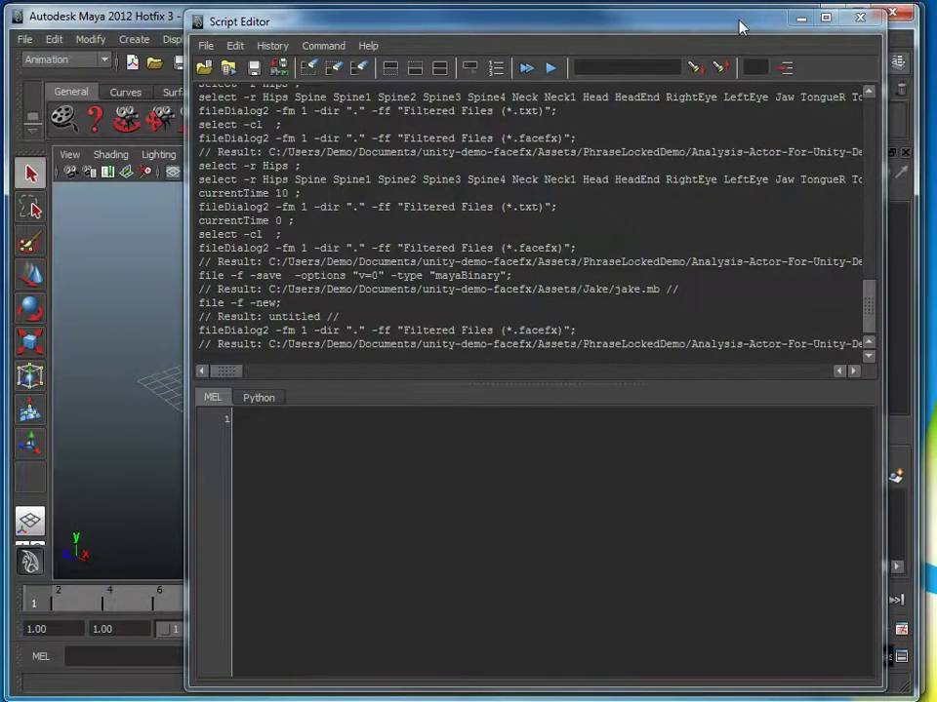
left_click(207, 46)
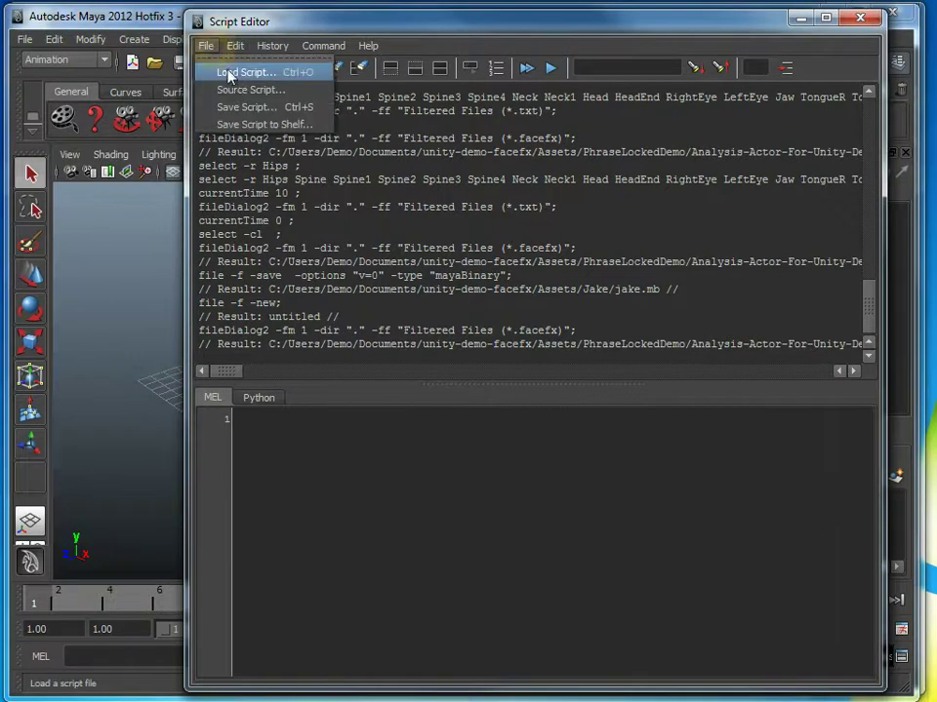
left_click(242, 90)
left_click(321, 80)
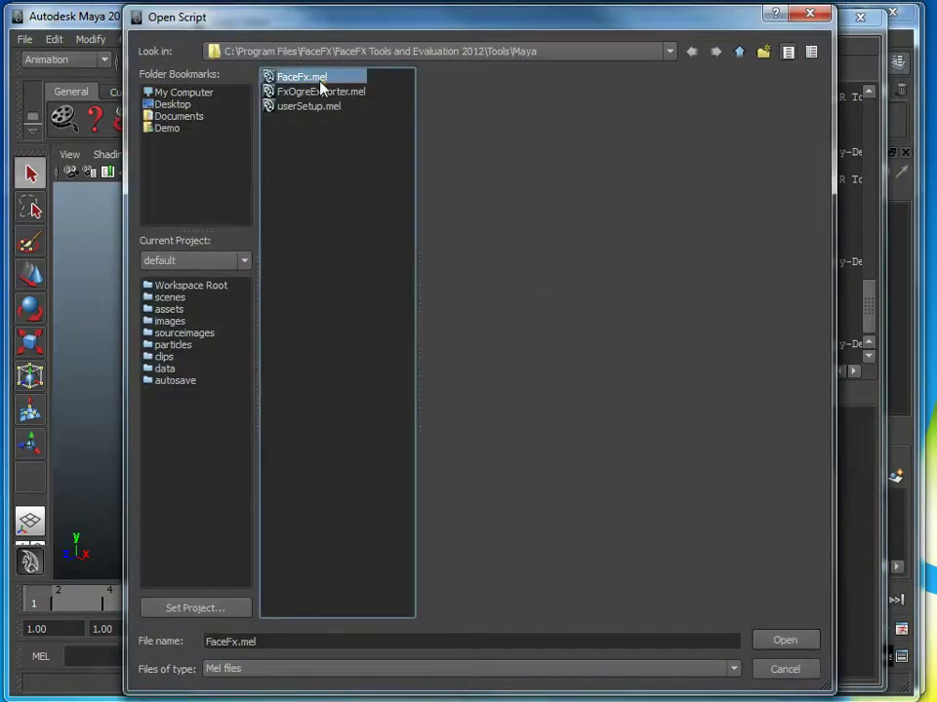
left_click(793, 644)
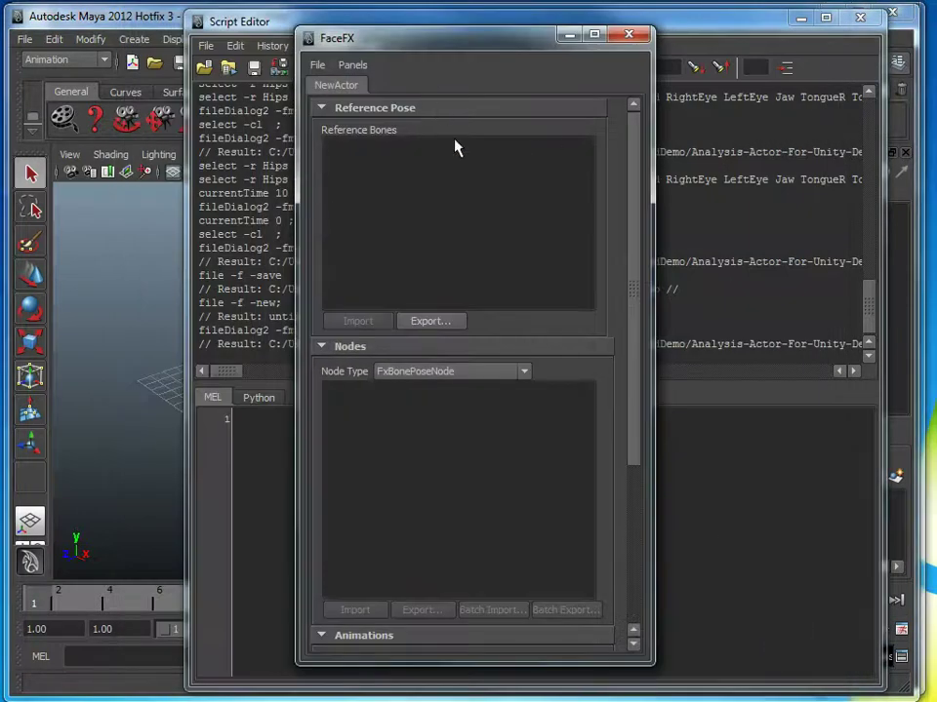
Open Analysis-Actor-For-Unity-Demo-Plugin-Use.facefx from Documents\unity-demo-facefx\Assets\PhraseLockedDemo.
left_click_drag(633, 172, 673, 360)
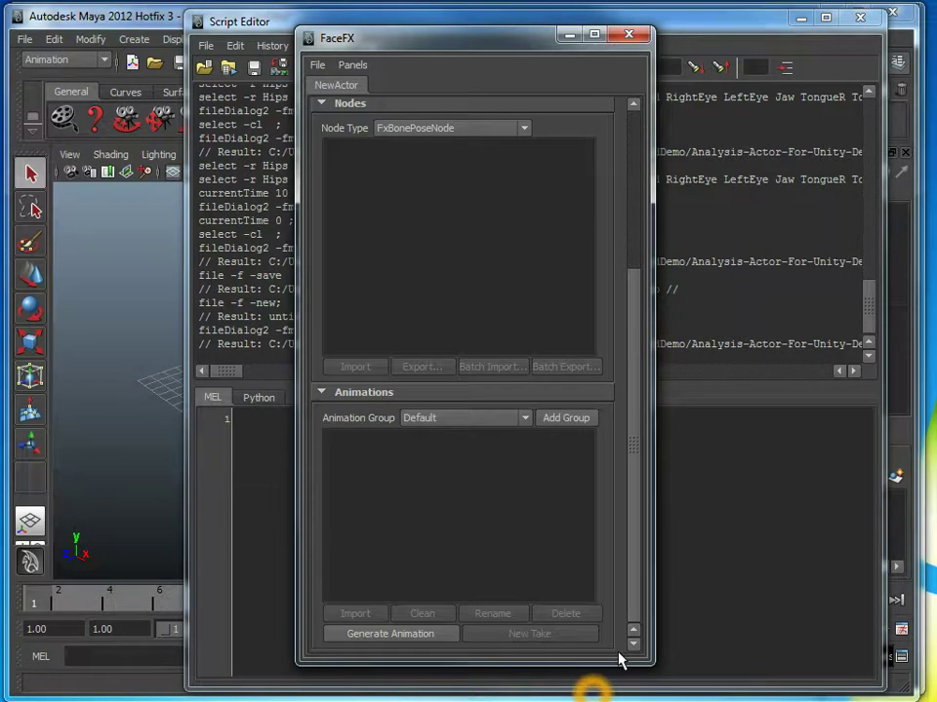
left_click(317, 65)
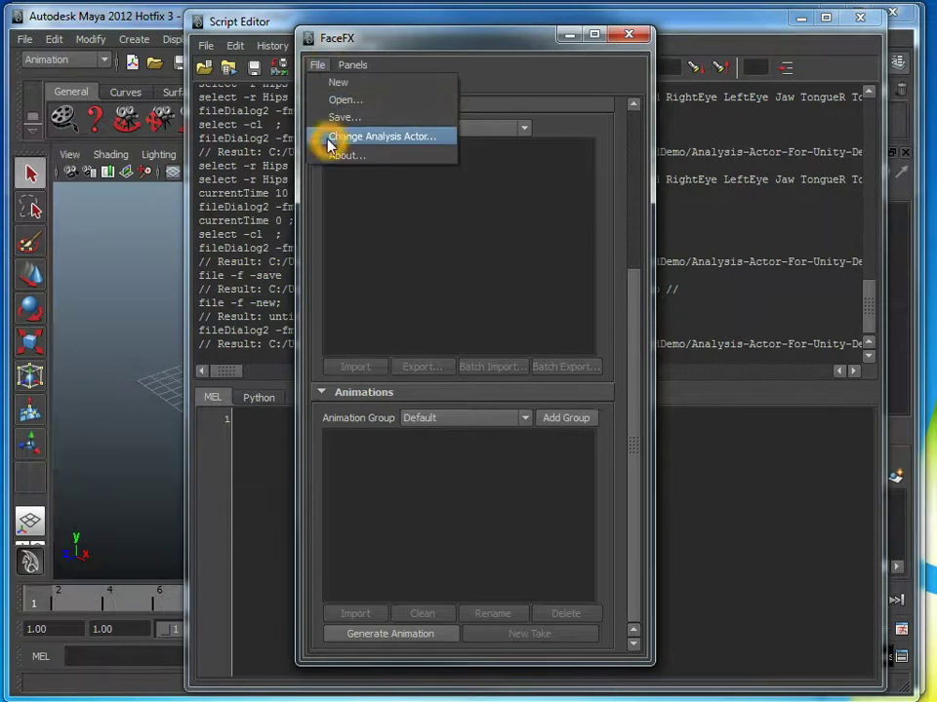
left_click(371, 137)
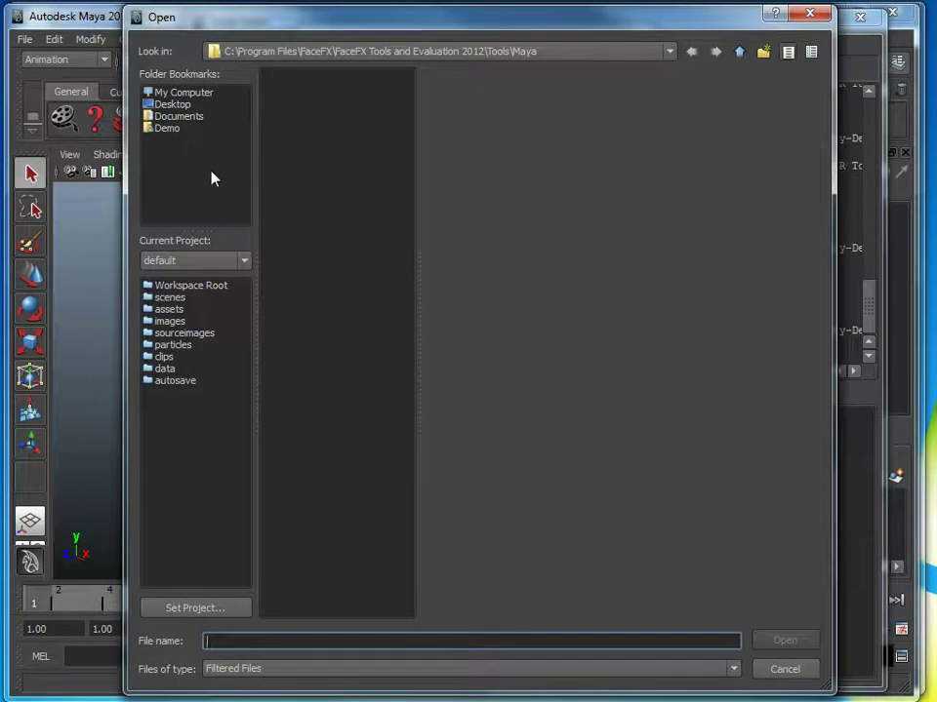
left_click(181, 116)
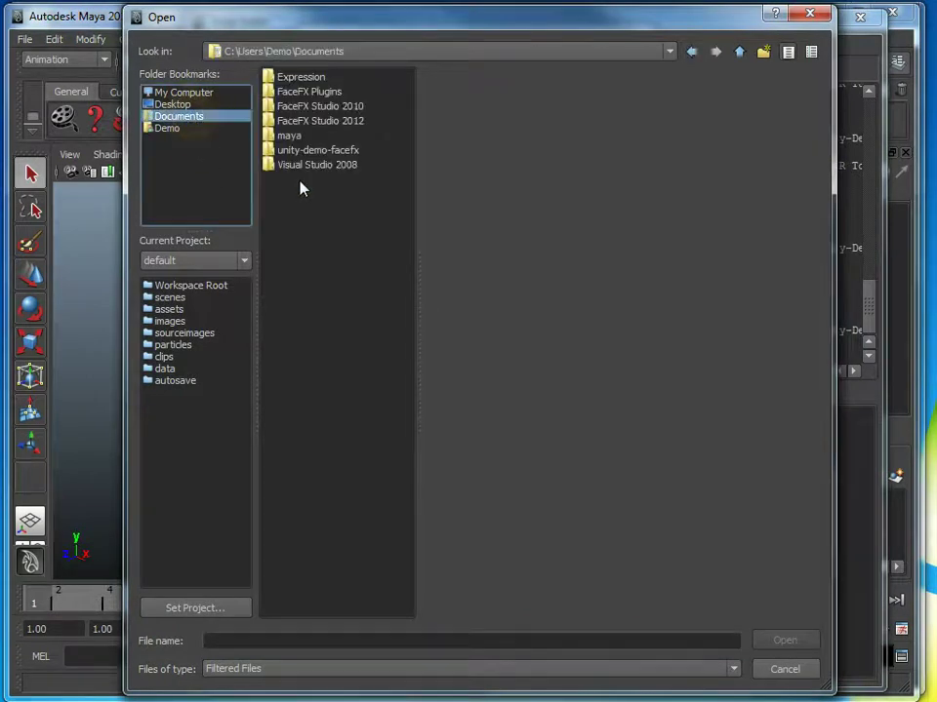
double_click(308, 151)
left_click(406, 226)
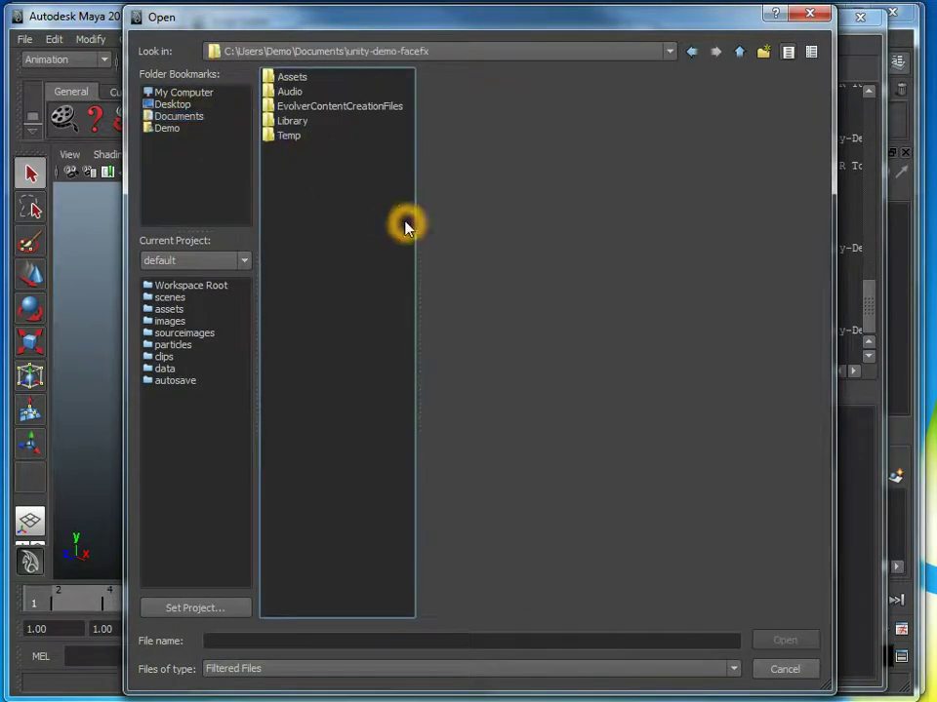
double_click(293, 78)
double_click(283, 135)
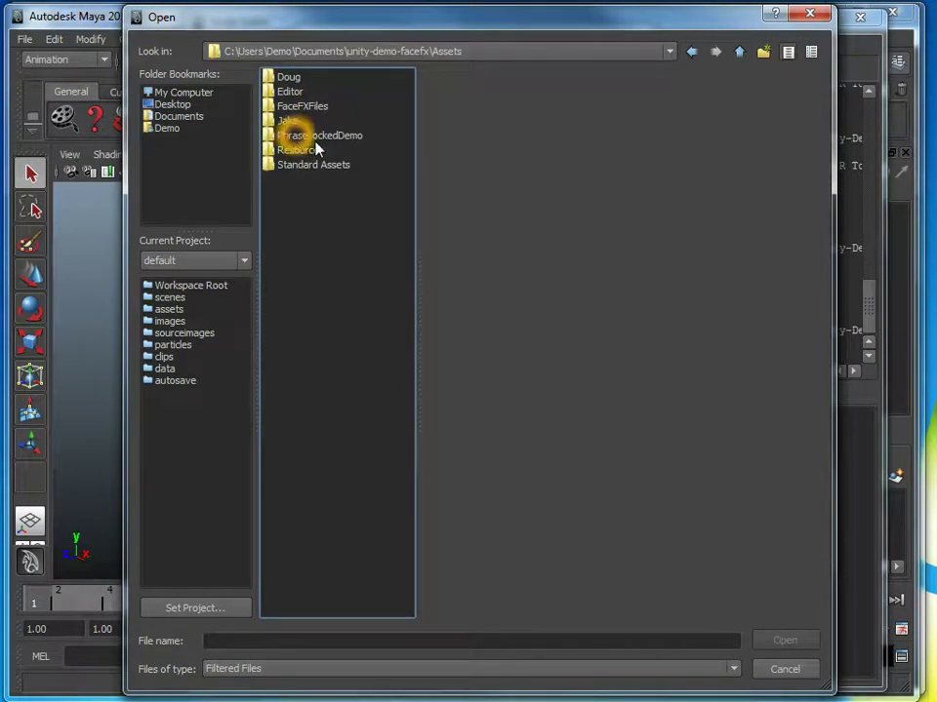
left_click(325, 88)
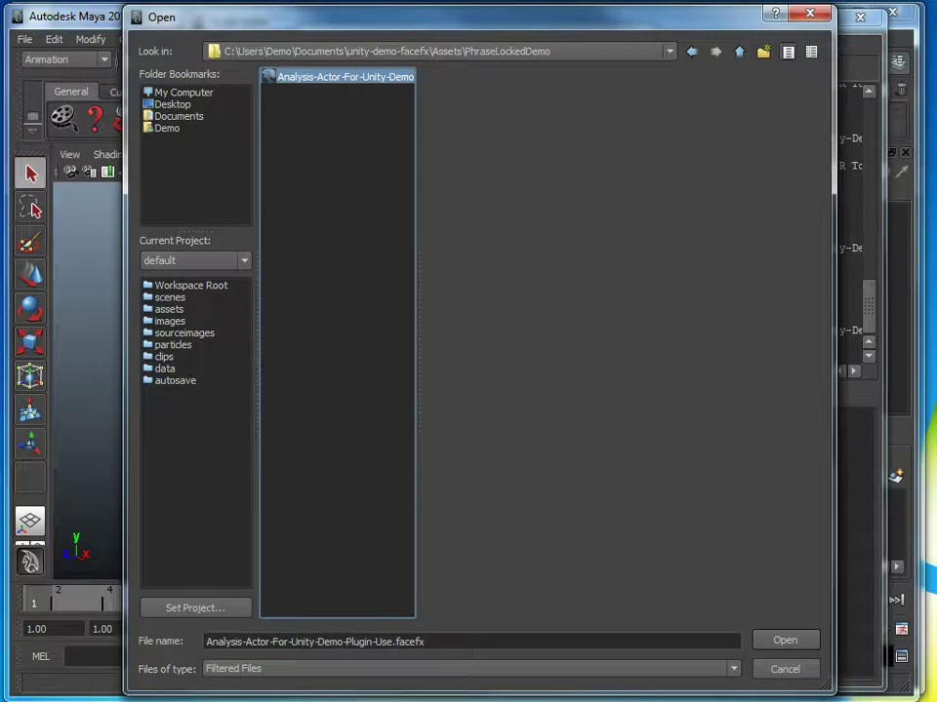
left_click(782, 644)
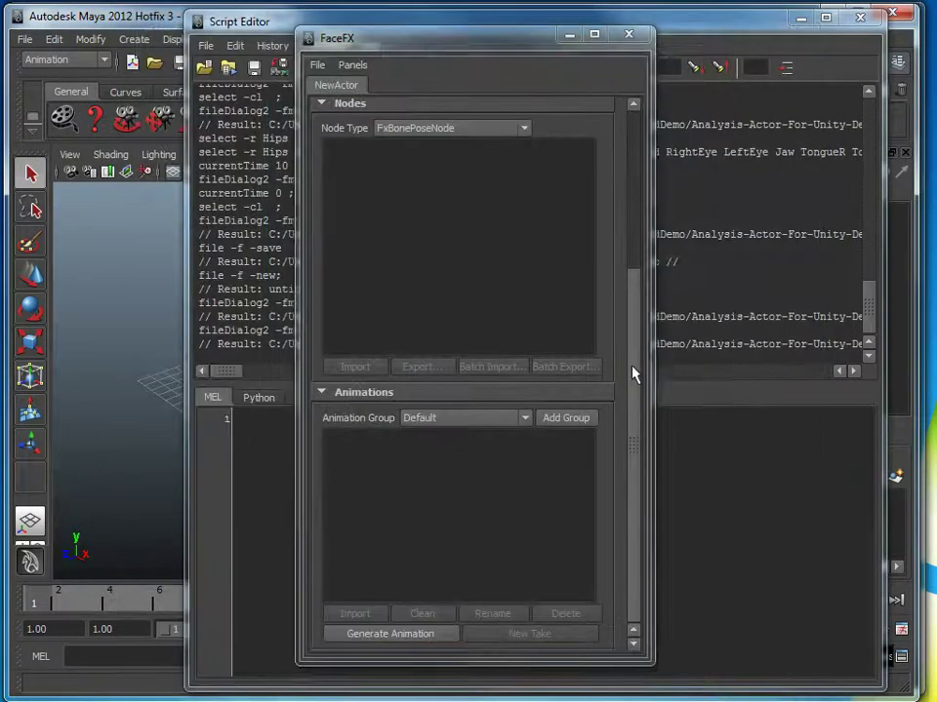
left_click(633, 359)
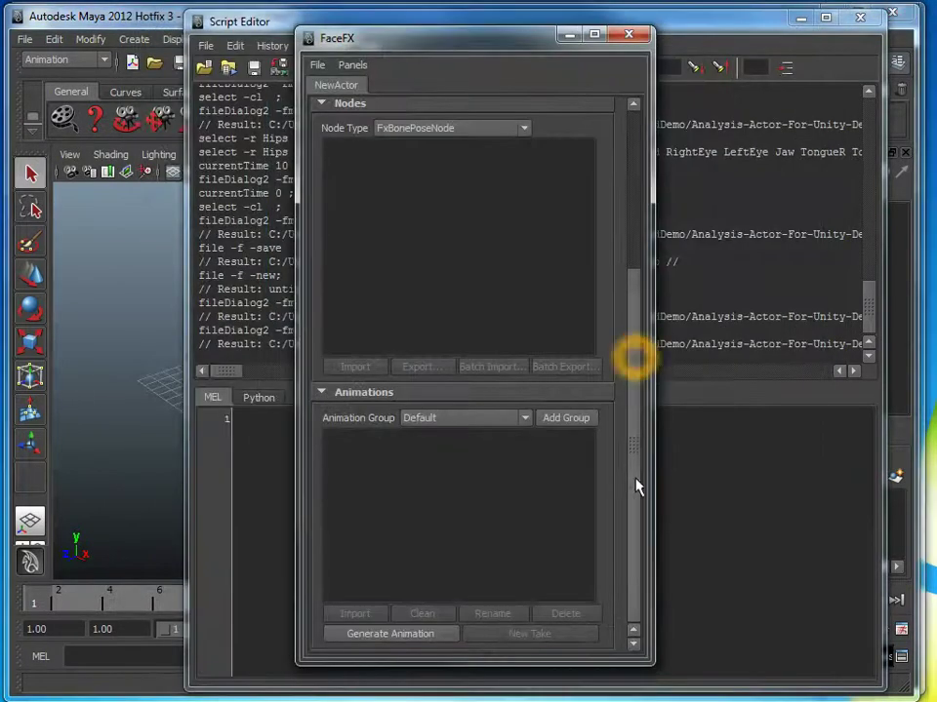
Generate an animation from phraselocked.oga, dismissing the phrase-locked licence notice.
left_click(416, 634)
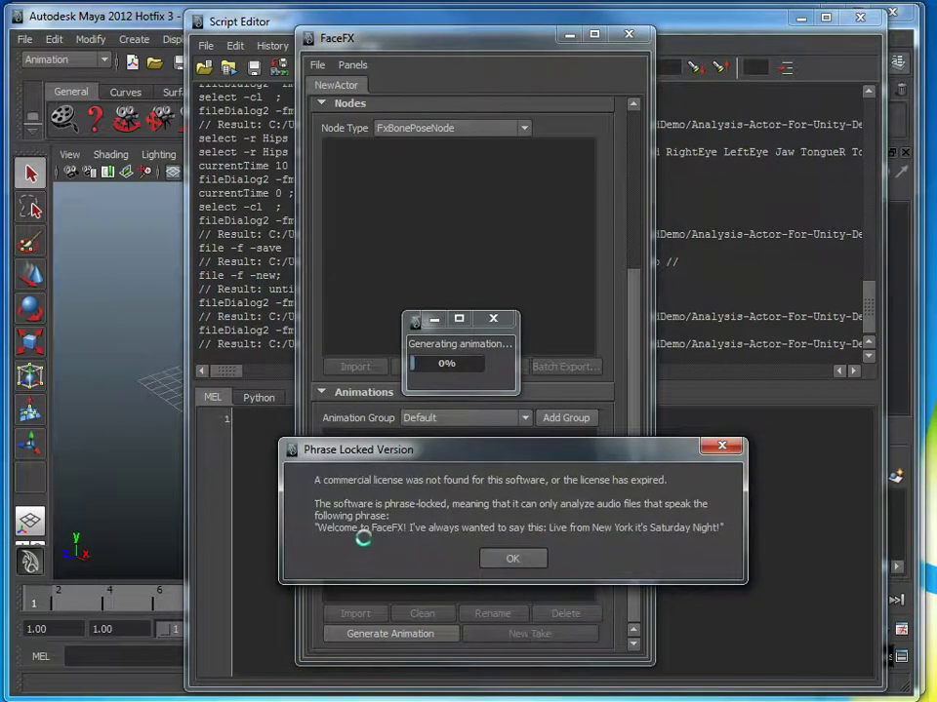
left_click(522, 558)
left_click(376, 296)
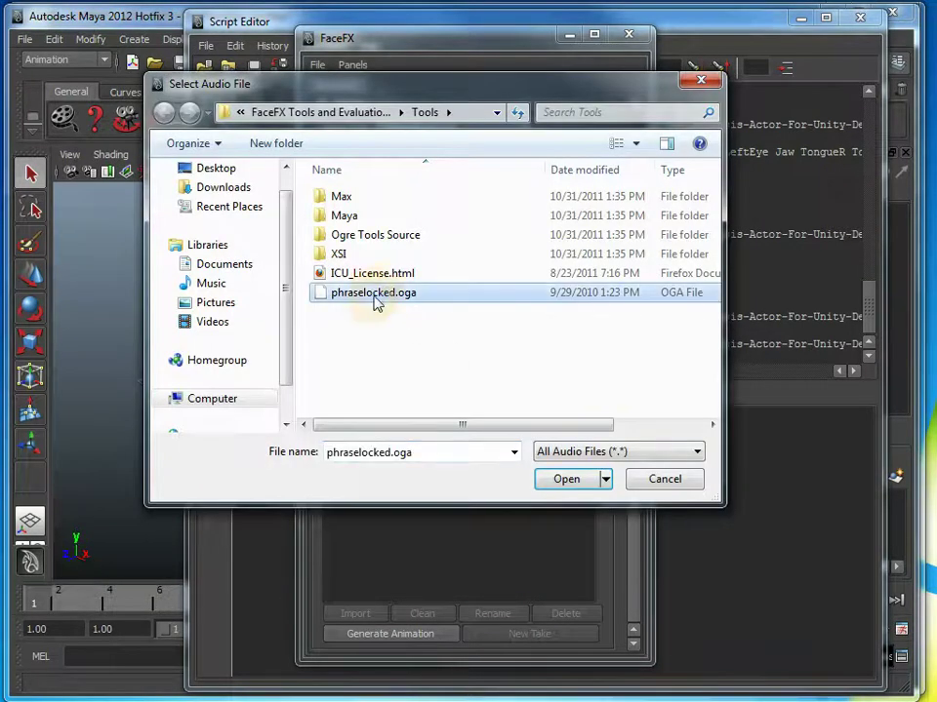
left_click(576, 482)
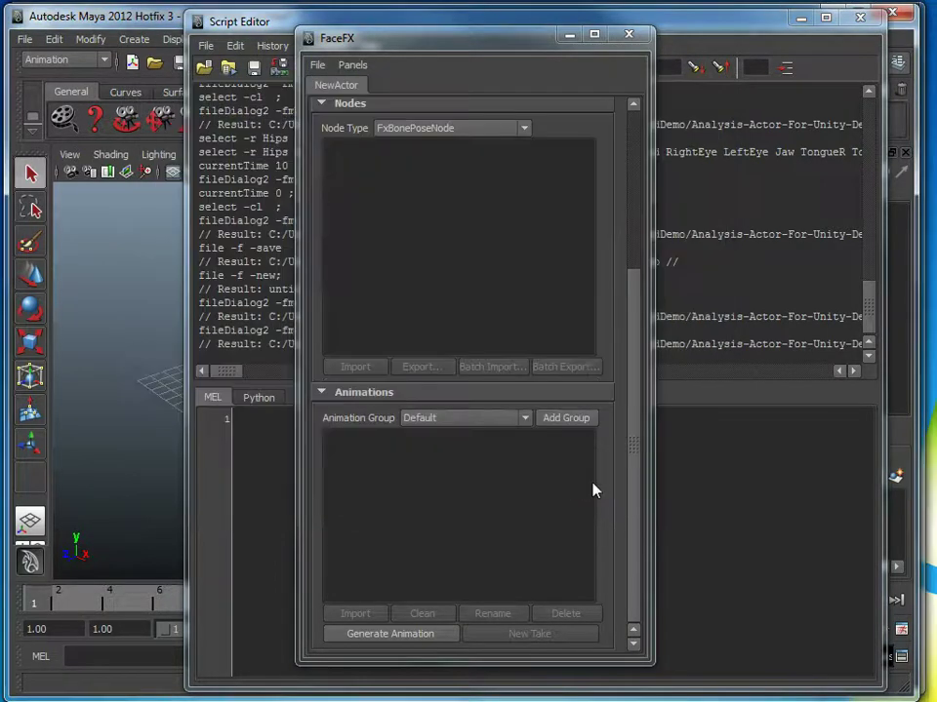
left_click(501, 533)
Select the new phraselocked animation and keep its group as Default.
left_click(361, 447)
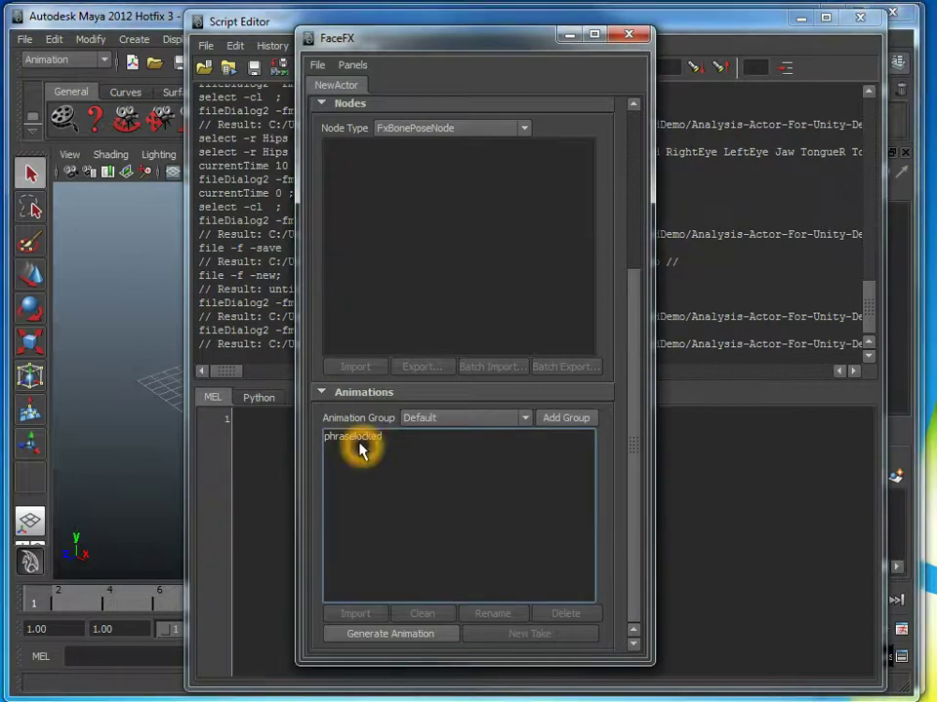
left_click(361, 447)
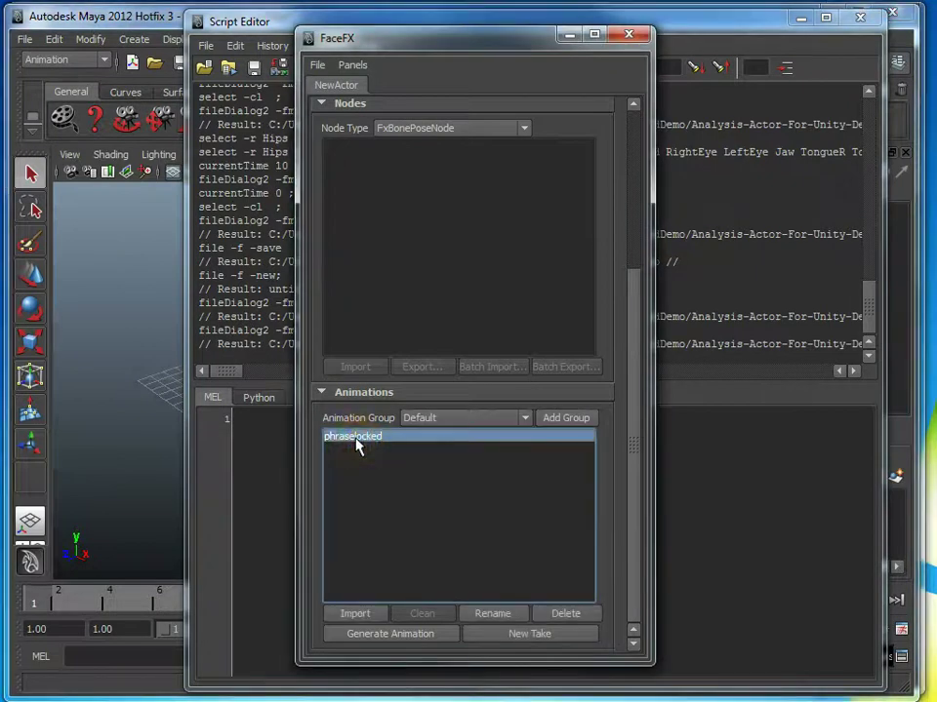
left_click(434, 419)
left_click(429, 472)
left_click(315, 65)
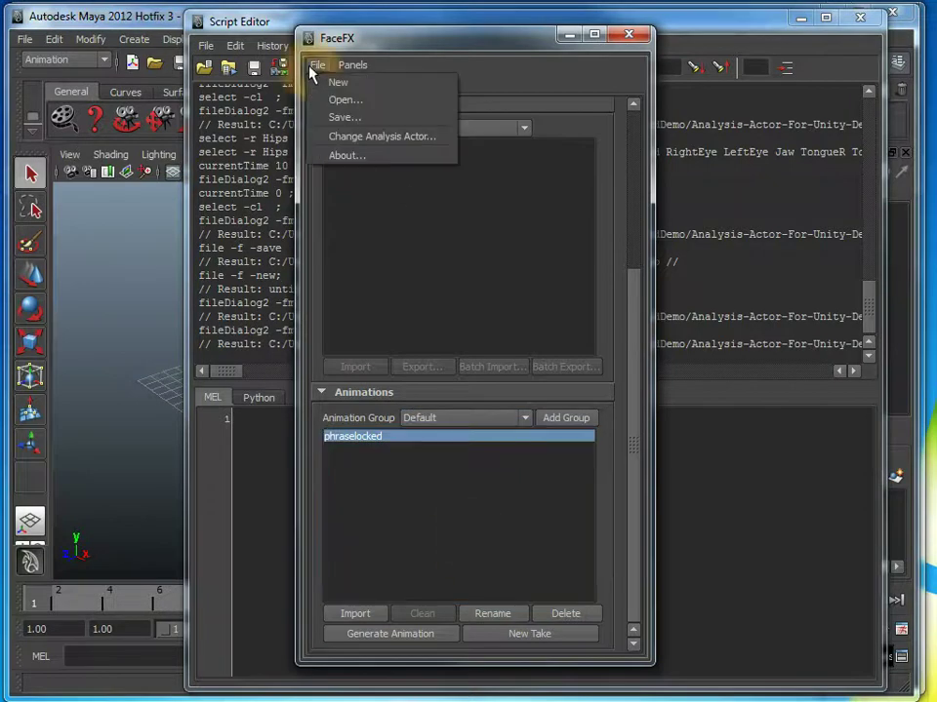
Save the actor as a FaceFX XML Actor file, replacing Documents\unity-demo-facefx\phraselocked.xml.
left_click(372, 121)
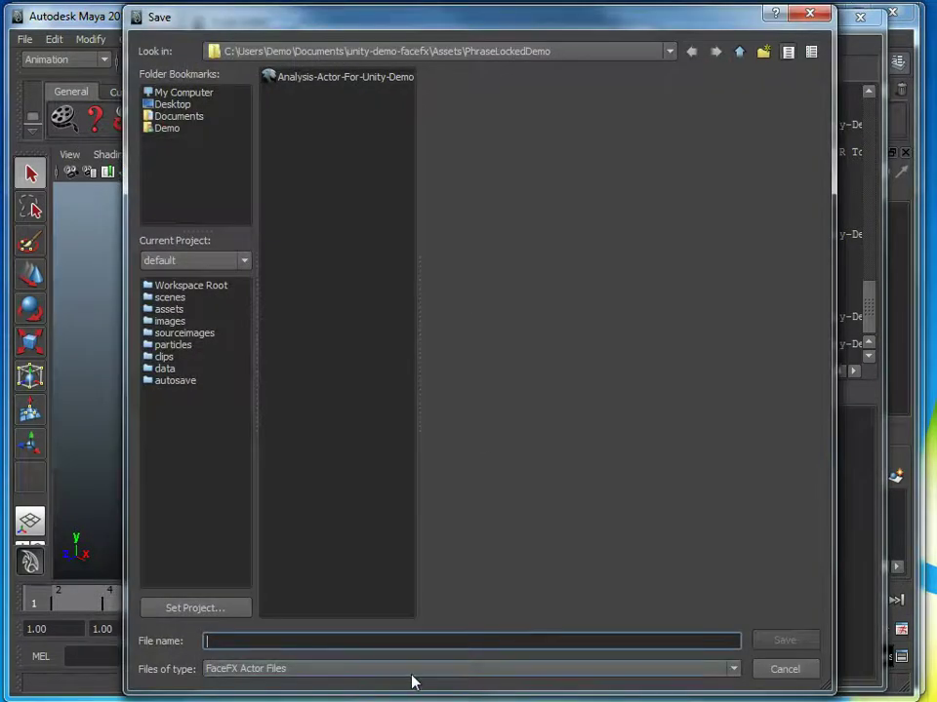
left_click(411, 670)
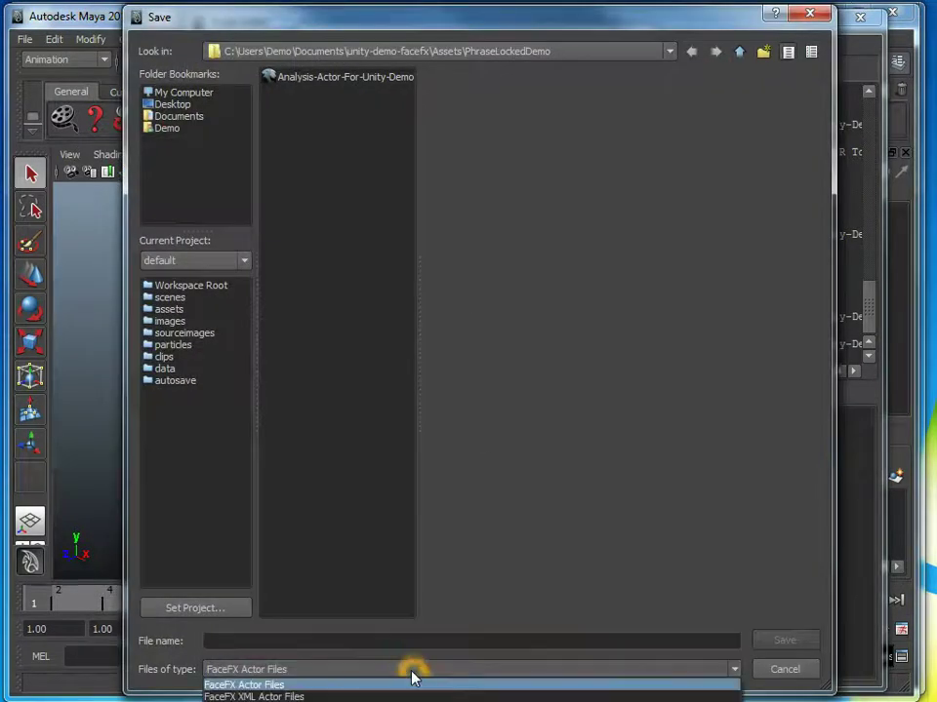
left_click(266, 696)
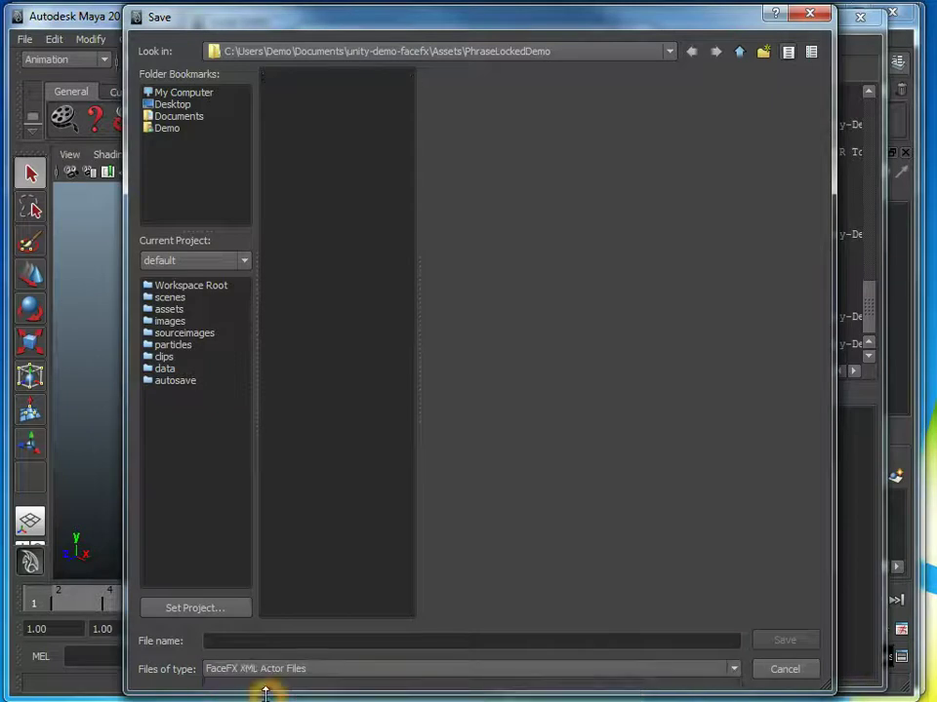
left_click(174, 118)
double_click(313, 151)
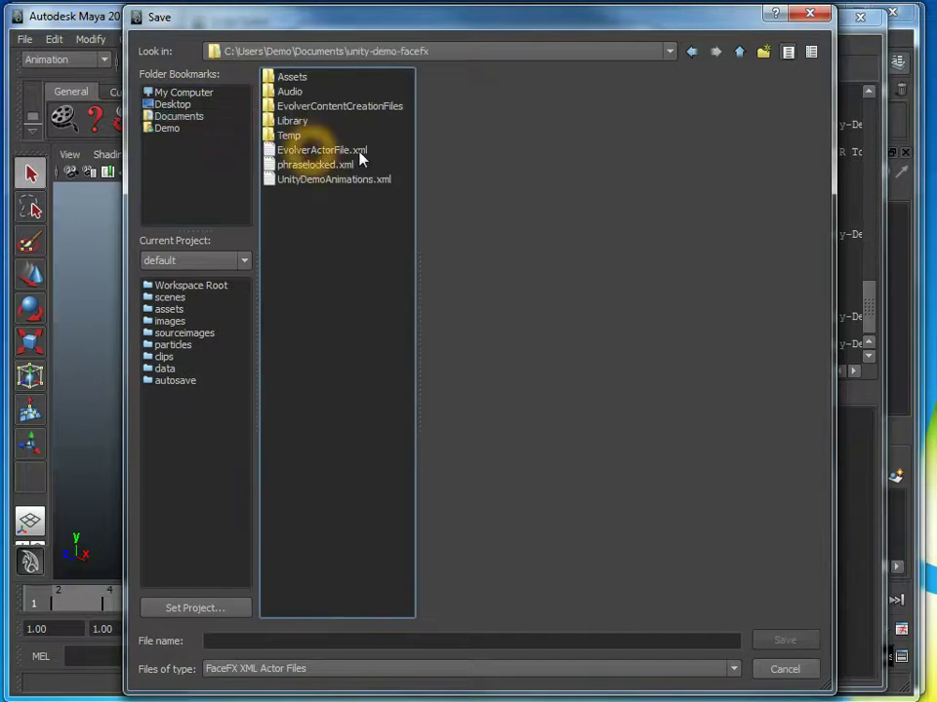
left_click(303, 166)
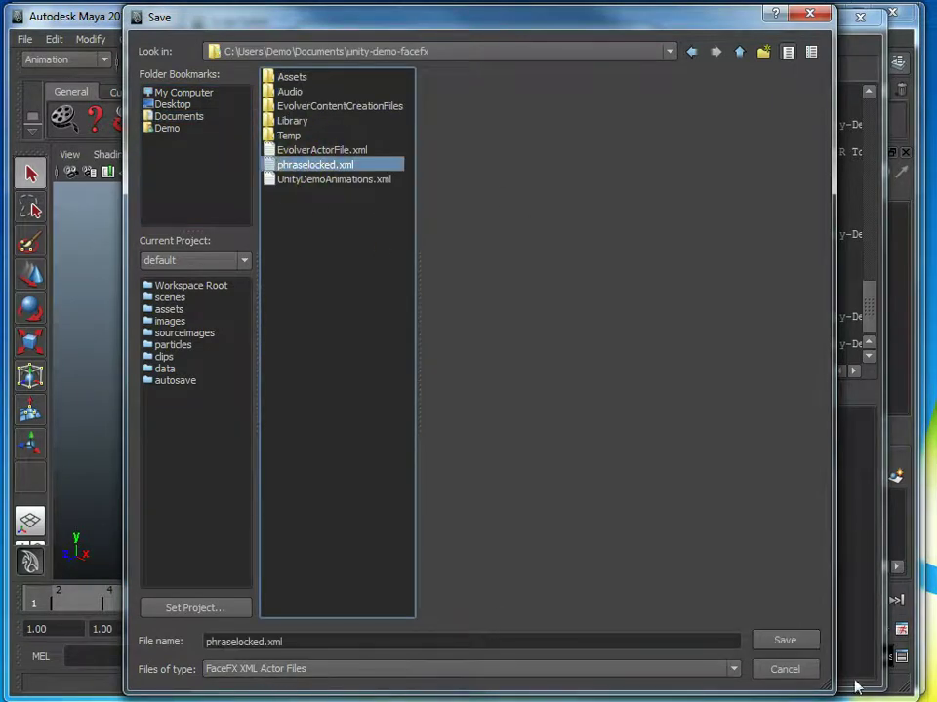
left_click(786, 641)
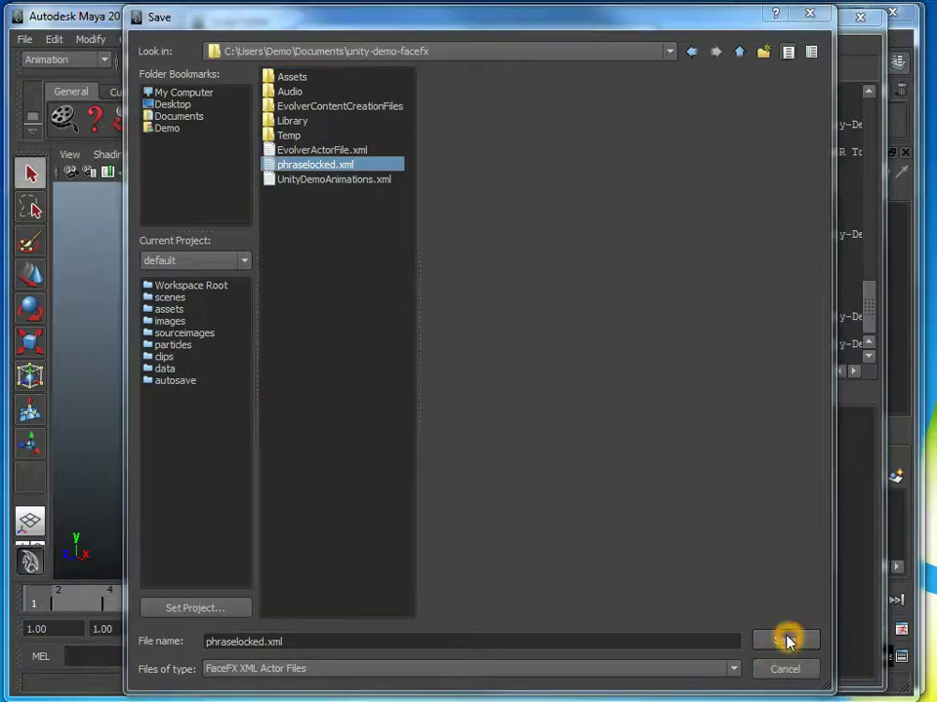
left_click(434, 383)
left_click(697, 662)
left_click(274, 506)
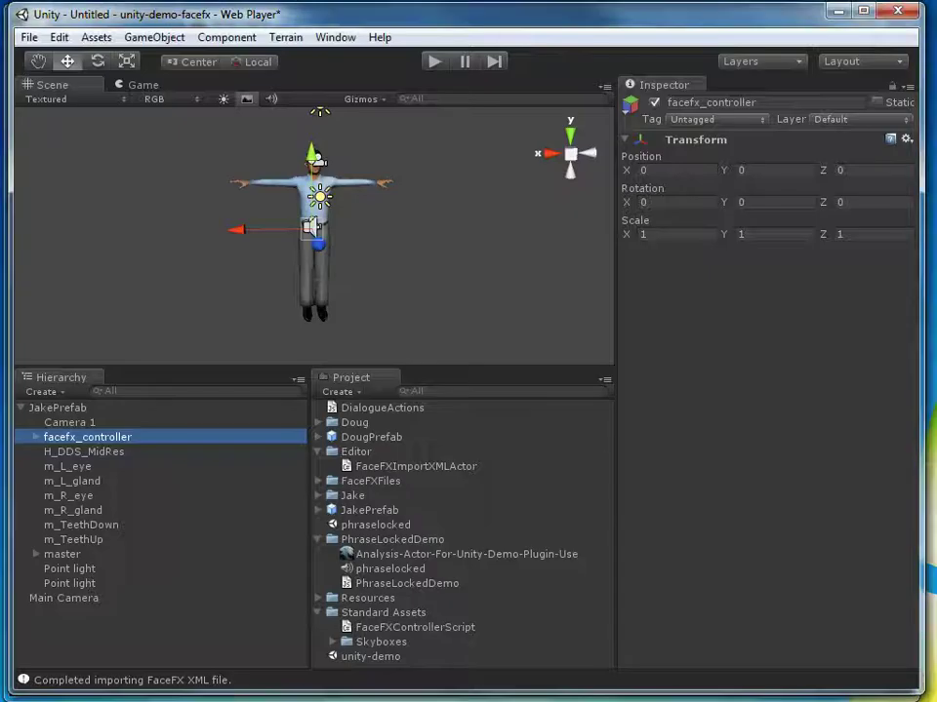
Import FaceFX XML animations from phraselocked.xml onto JakePrefab, then drop PhraseLockedDemo onto Main Camera.
left_click(147, 439)
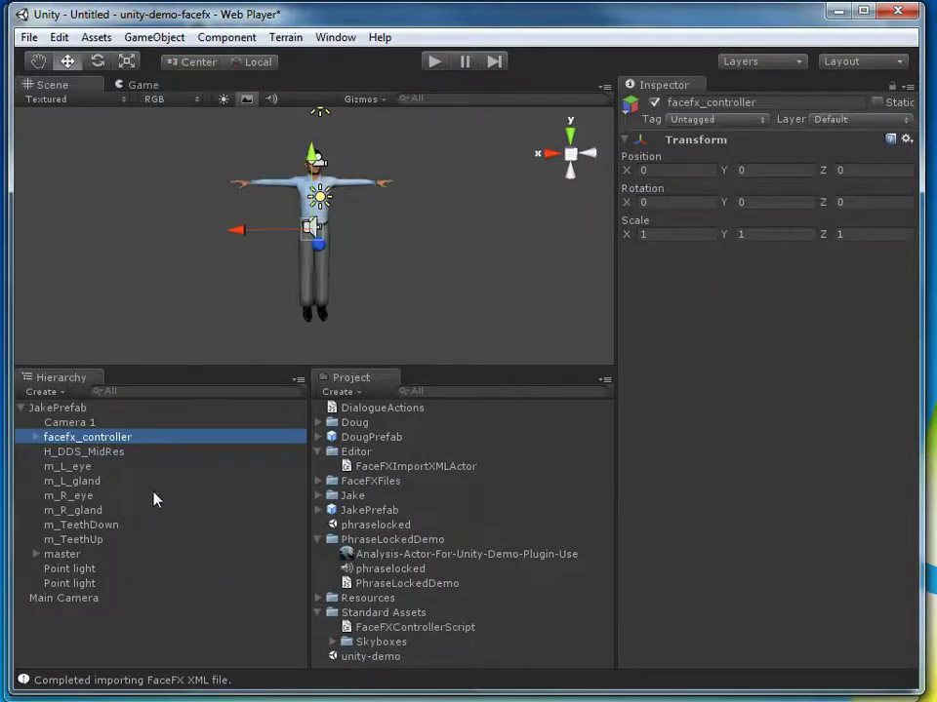
left_click(68, 408)
left_click(86, 39)
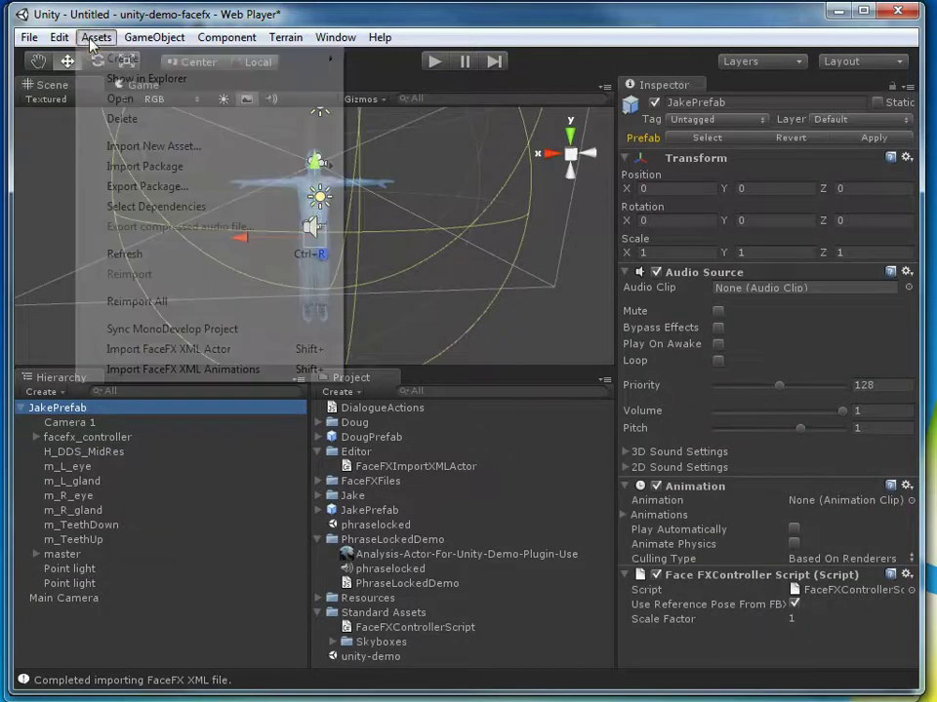
left_click(117, 369)
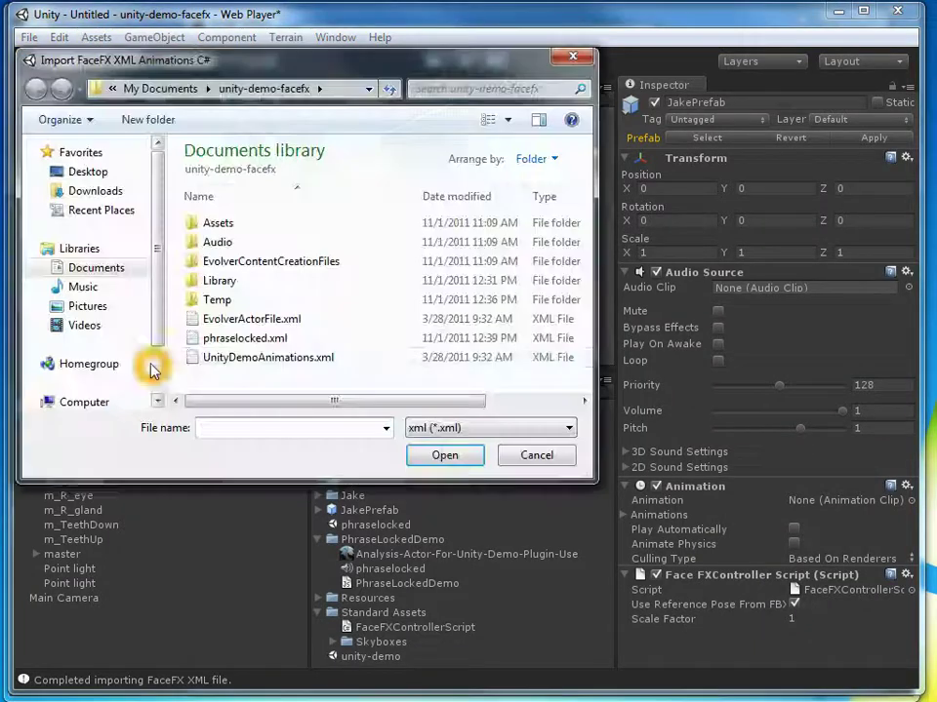
left_click(239, 338)
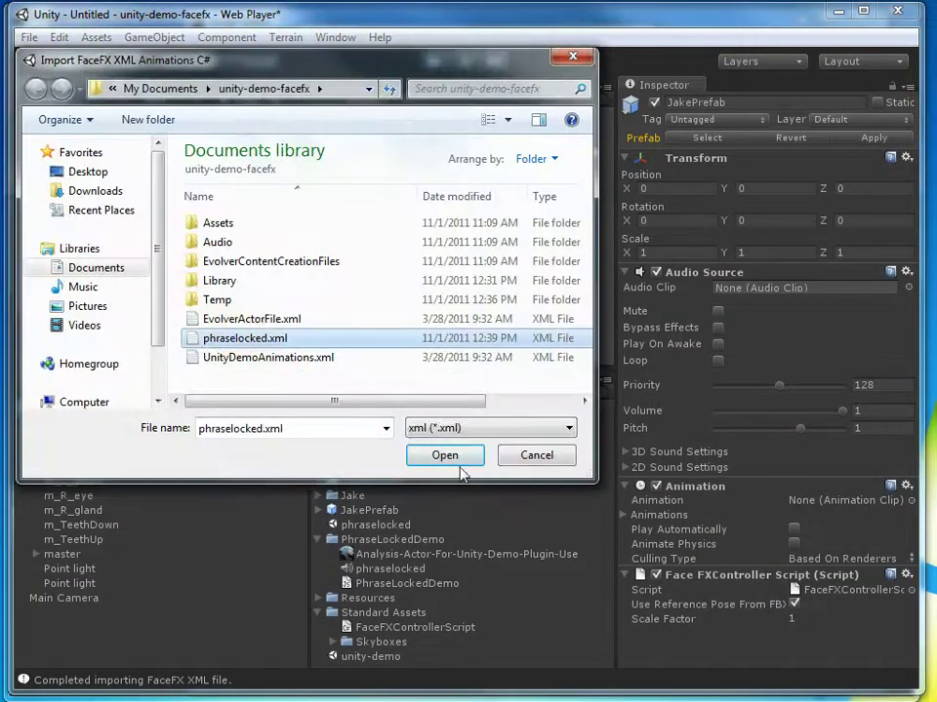
left_click(444, 455)
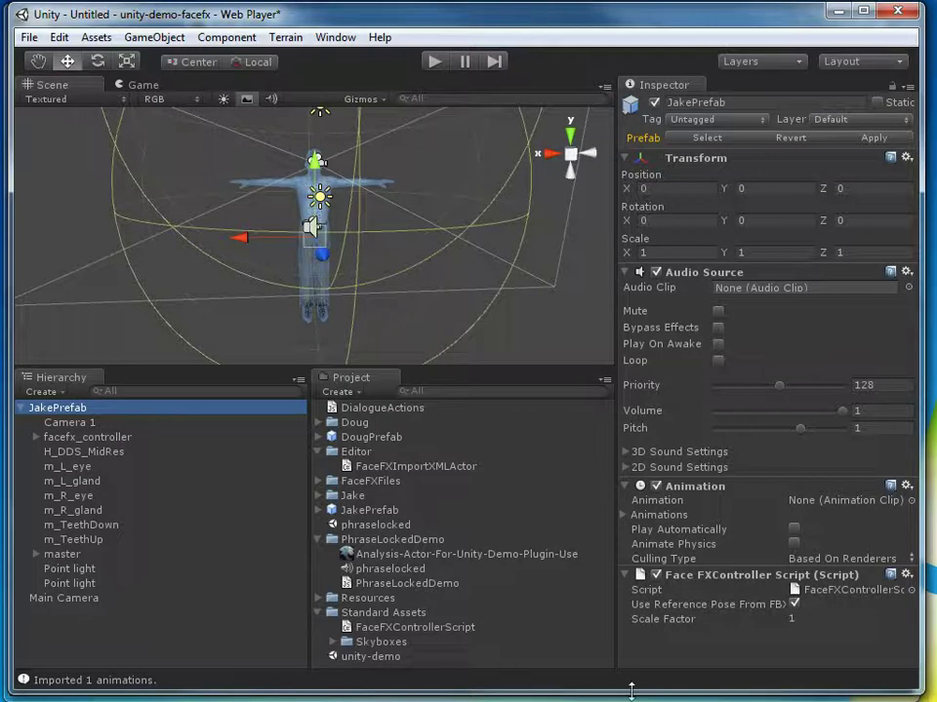
left_click_drag(419, 588, 64, 600)
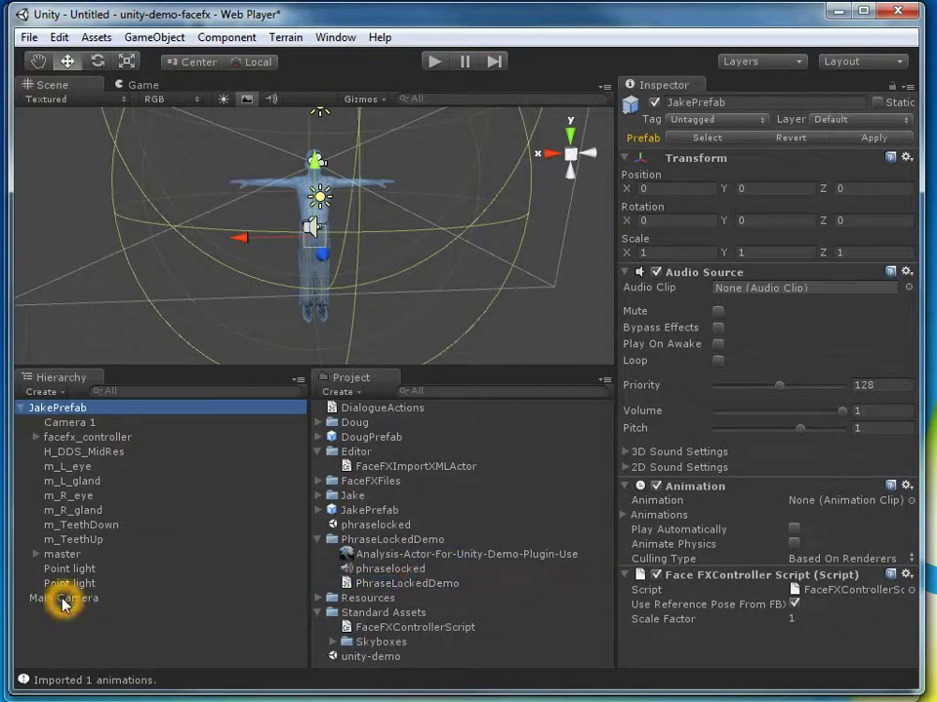
Rename JakePrefab to Doug.
left_click(98, 410)
left_click(101, 410)
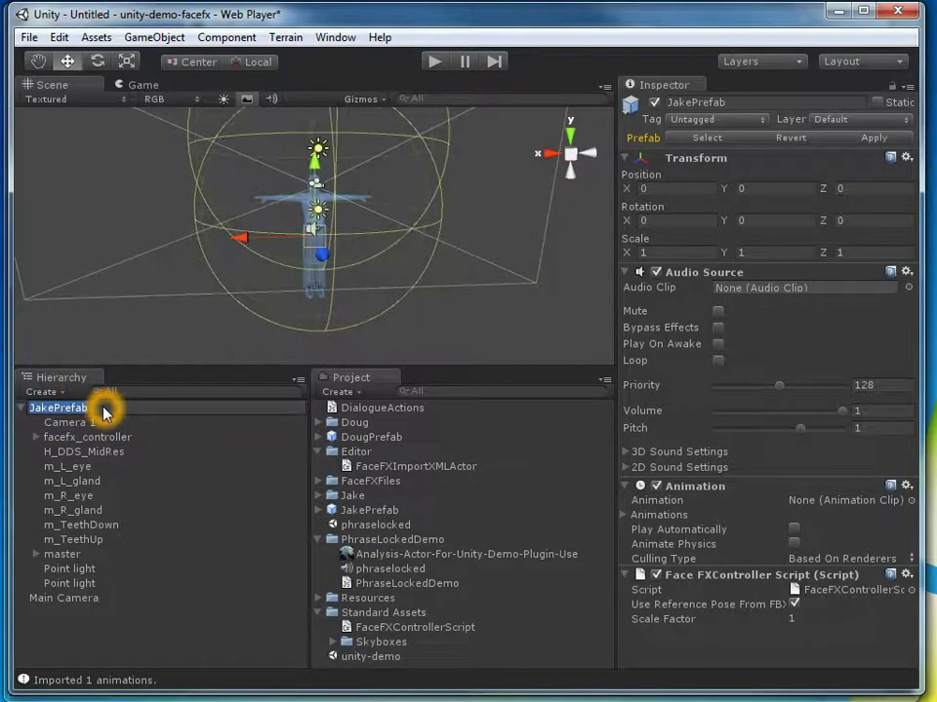
type("Dou")
key("Return")
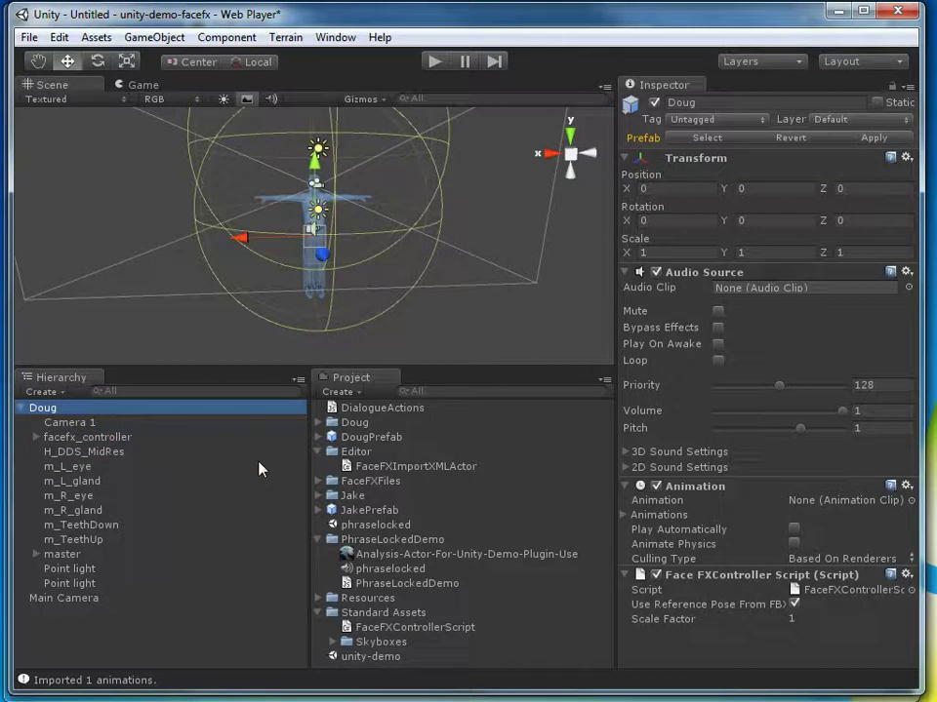
Set Doug's Audio Source clip to phraselocked.
left_click(908, 288)
left_click(234, 135)
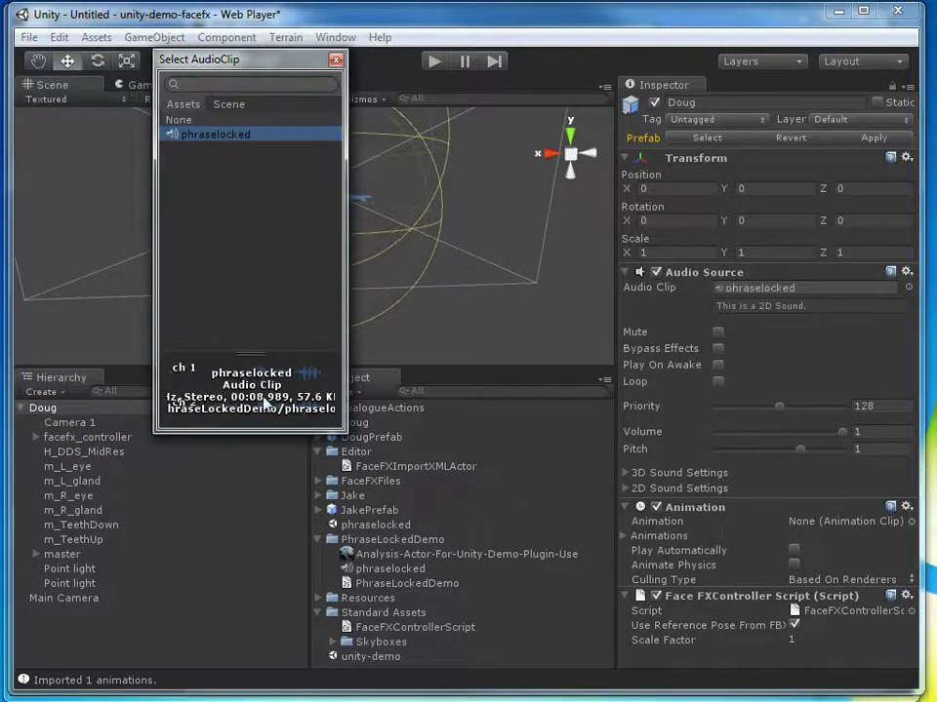
left_click(218, 137)
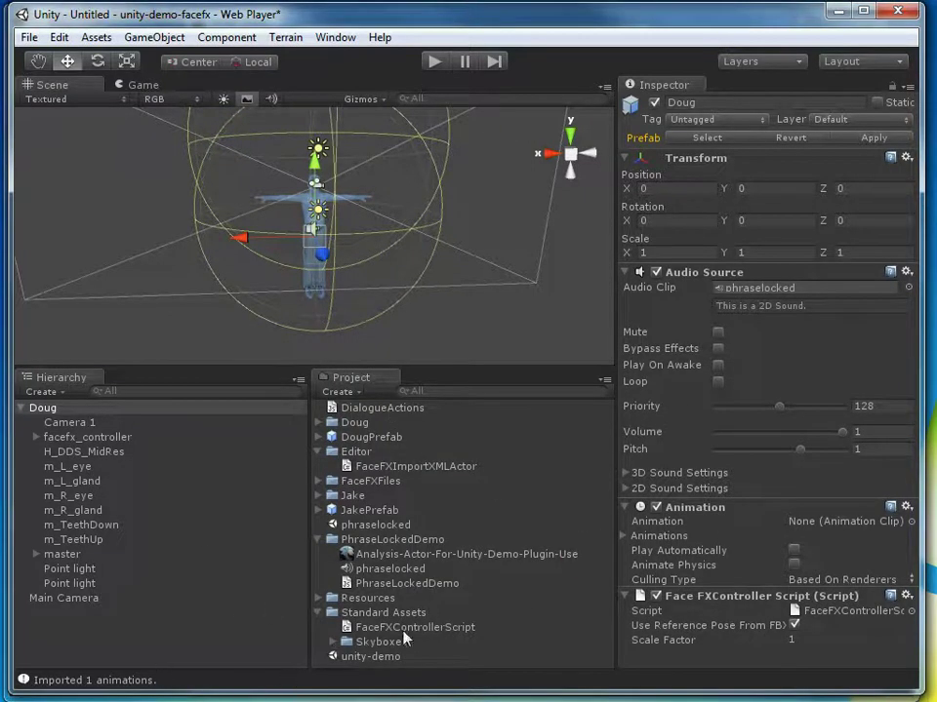
Play then pause the scene to preview Doug's phraselocked animation, then deselect Doug and return to Maya.
left_click(437, 62)
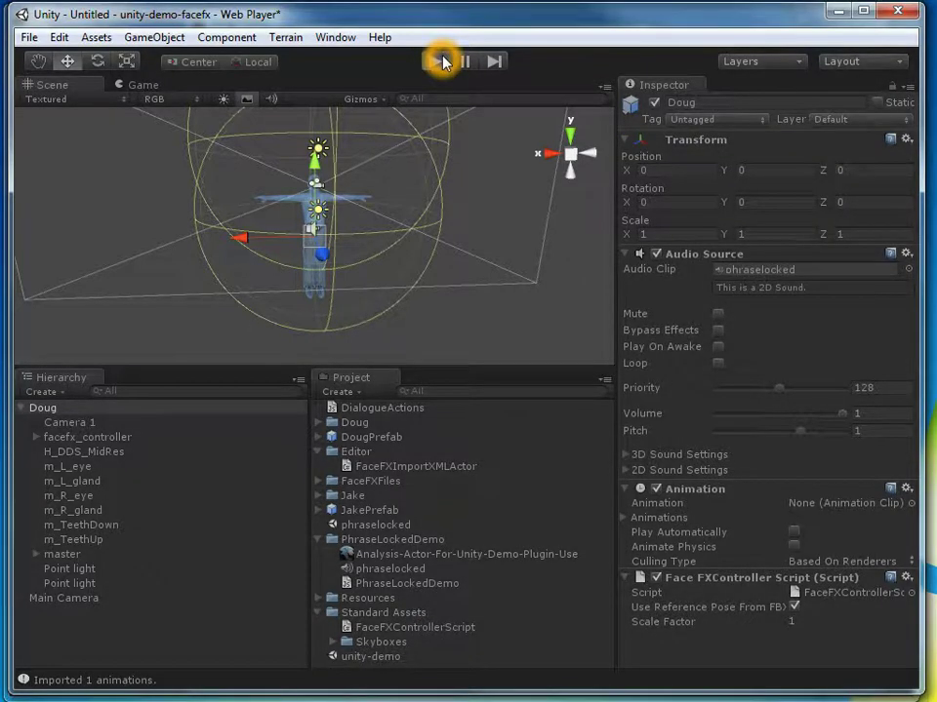
left_click(468, 61)
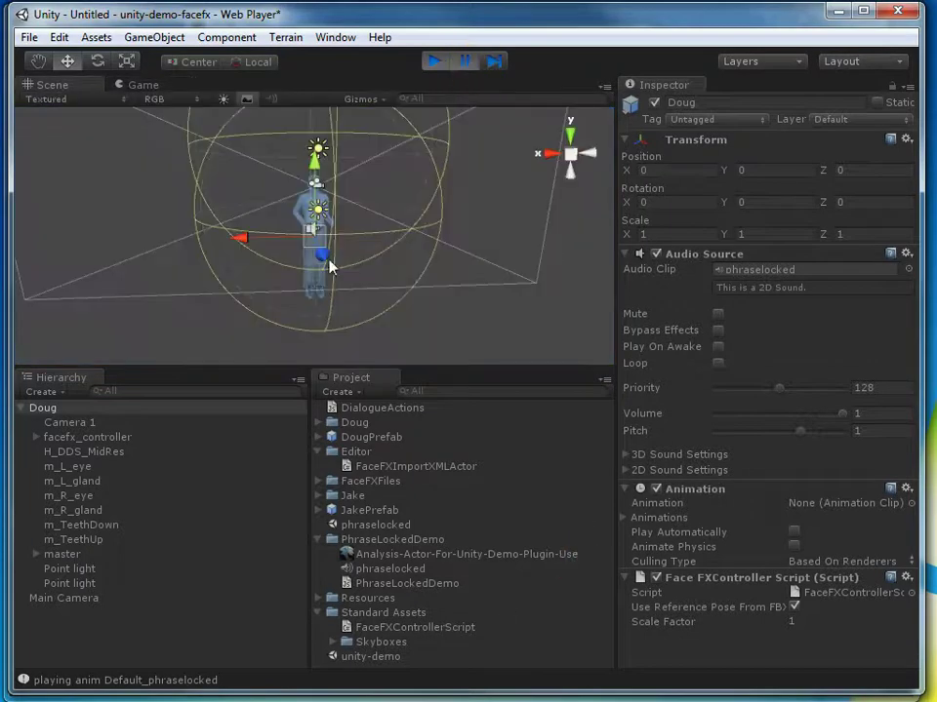
left_click(482, 335)
left_click(318, 283)
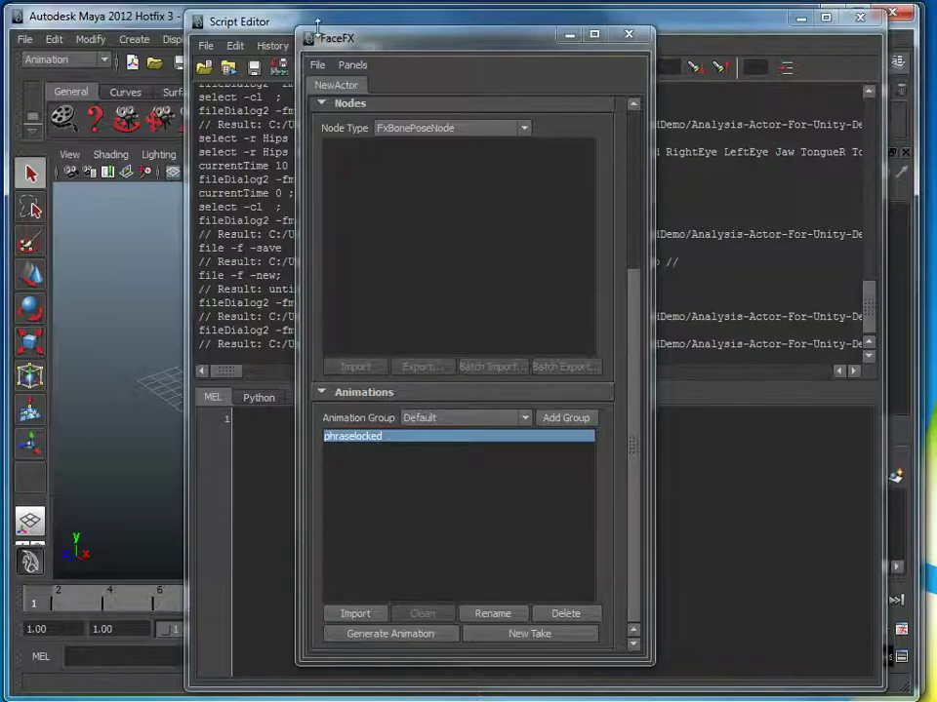
Minimize the Script Editor, shift the FaceFX panel right, and reopen the recent jake.mb scene.
left_click(799, 18)
left_click_drag(408, 39, 657, 53)
left_click(23, 39)
mouse_move(163, 391)
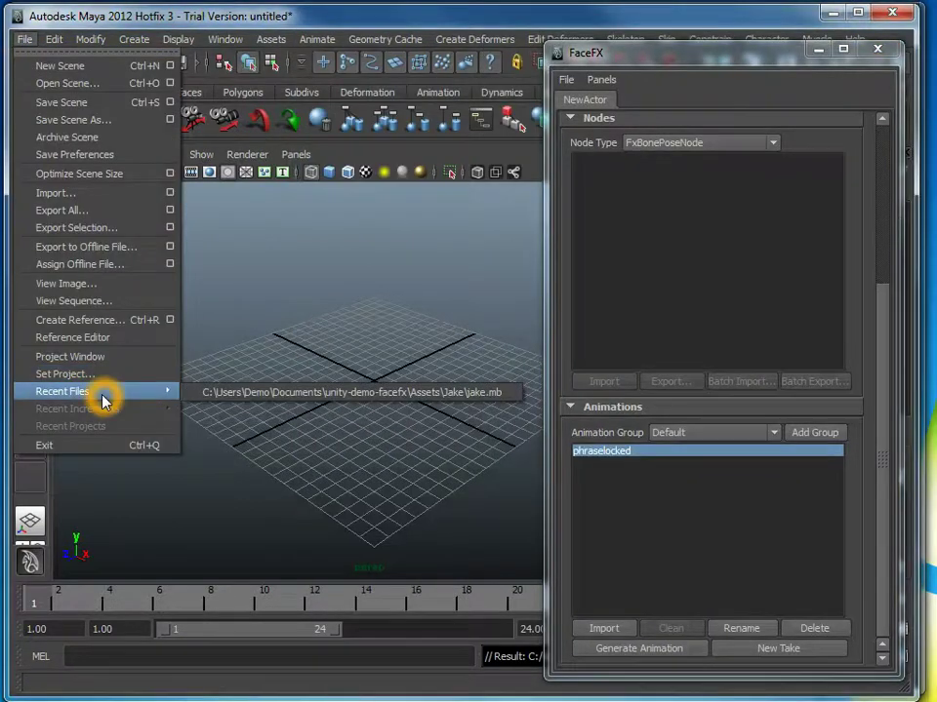
left_click(251, 397)
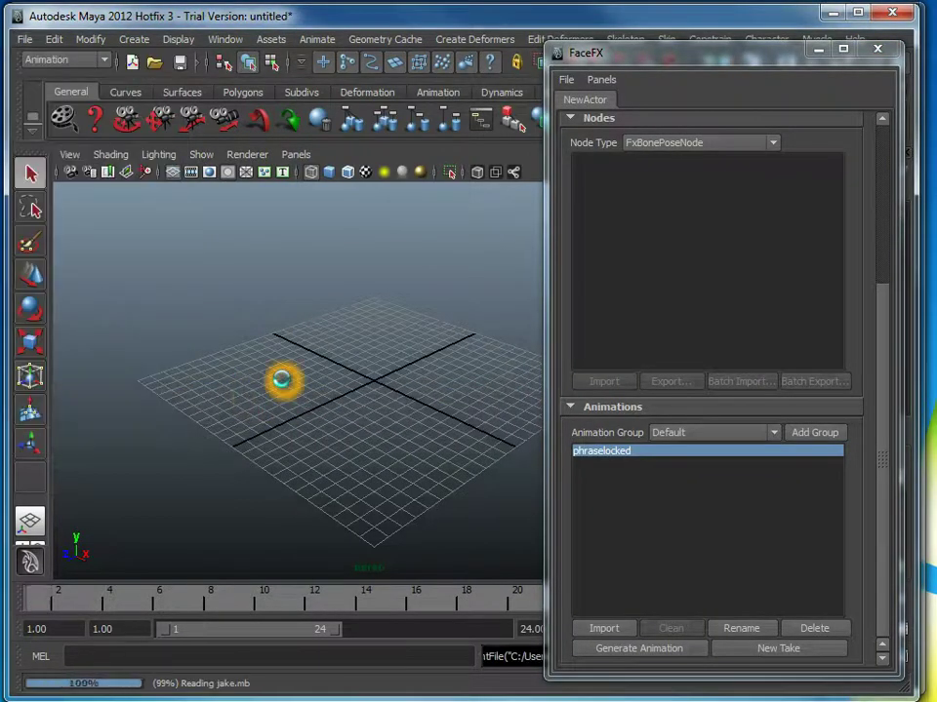
Scrub Jake's face animation to about frame 260, return to frame 0, and show FaceFX's Reference Pose section.
mouse_move(85, 609)
left_mouse_down()
mouse_move(59, 604)
mouse_move(210, 600)
mouse_move(194, 608)
mouse_move(29, 610)
left_mouse_up()
left_click(607, 535)
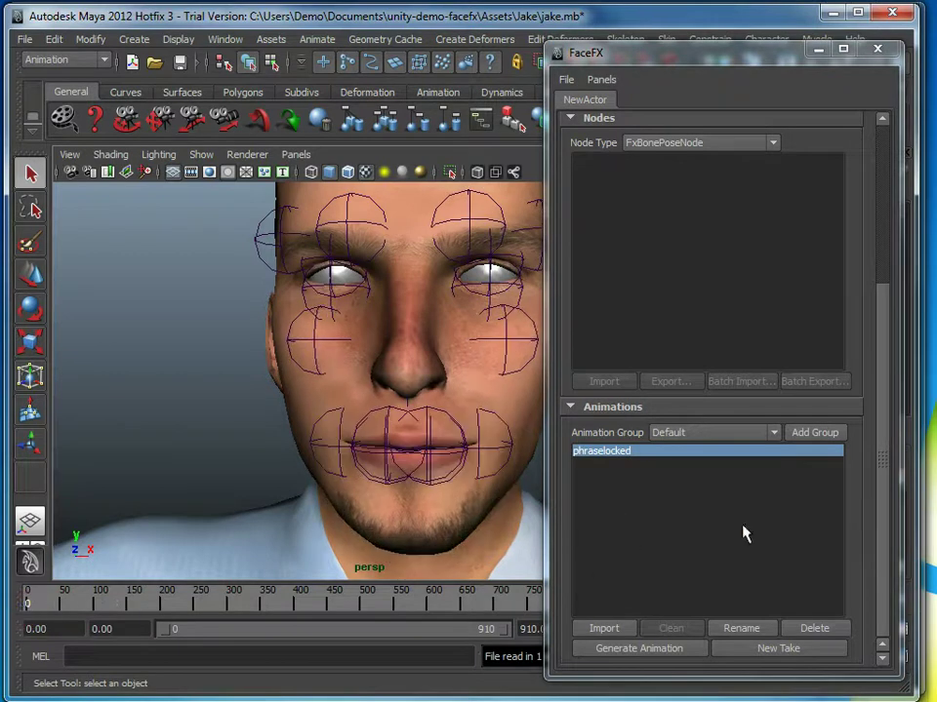
left_click_drag(682, 57, 645, 50)
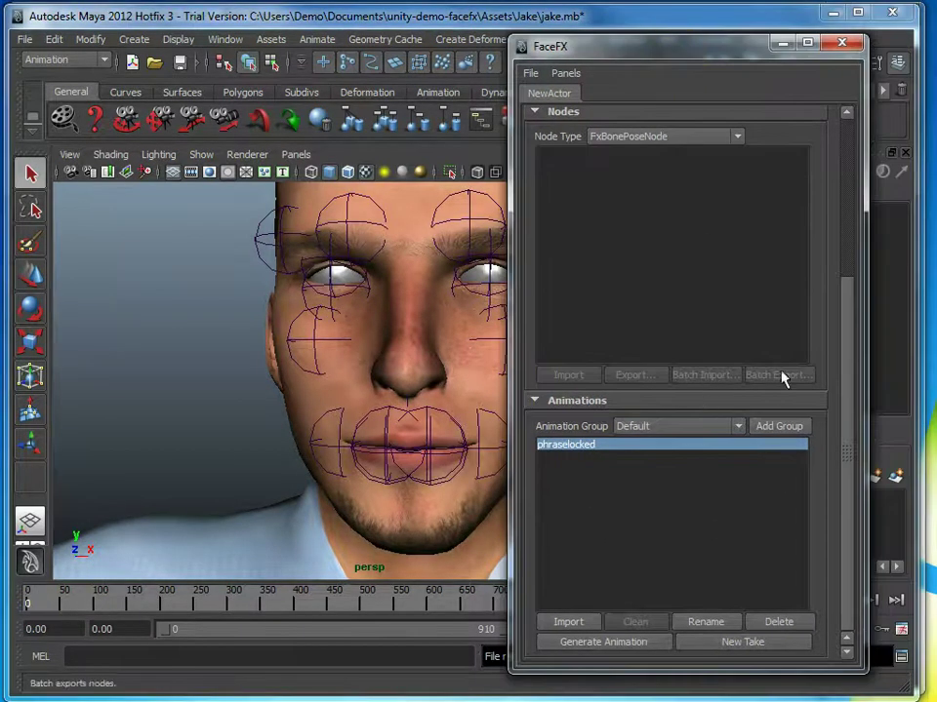
scroll(839, 171, "up", 3)
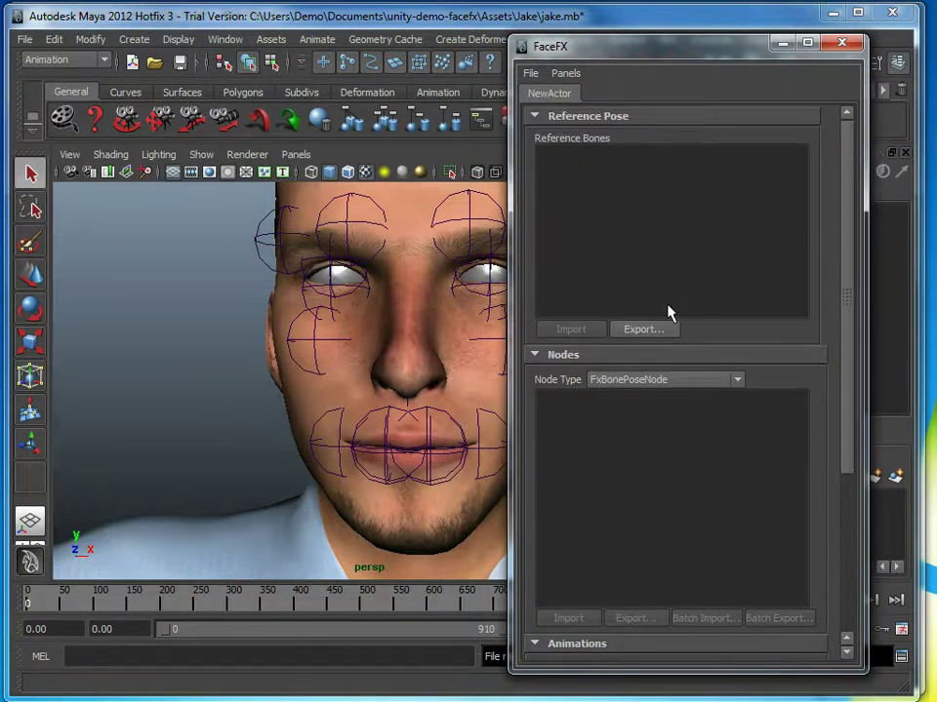
Export a FaceFX reference pose for all bones from Hips through LeftFootPinky3.
left_click(648, 332)
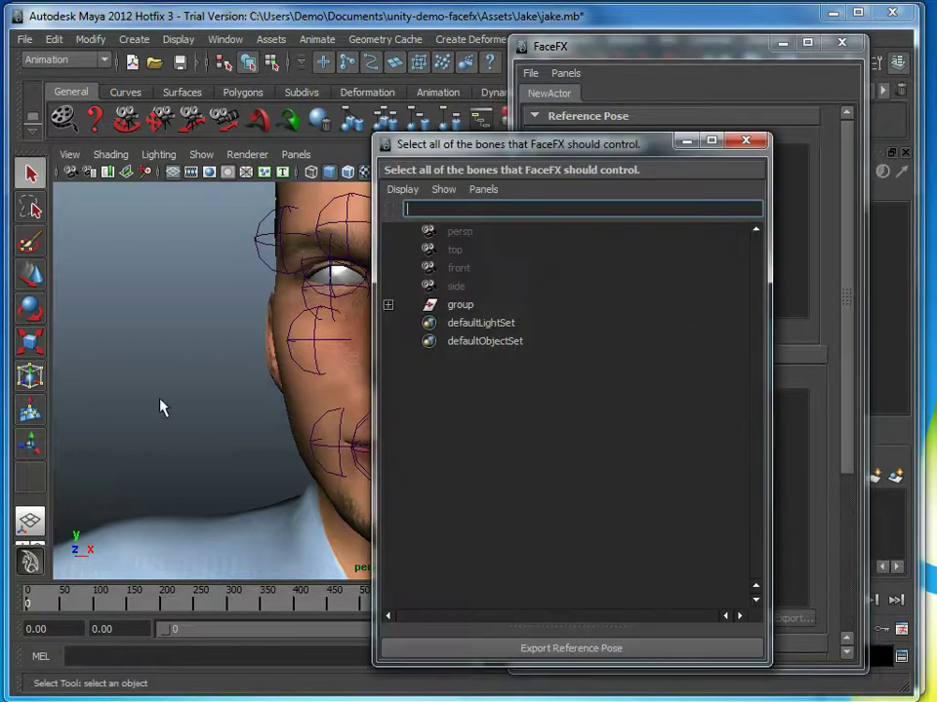
left_click_drag(428, 147, 556, 136)
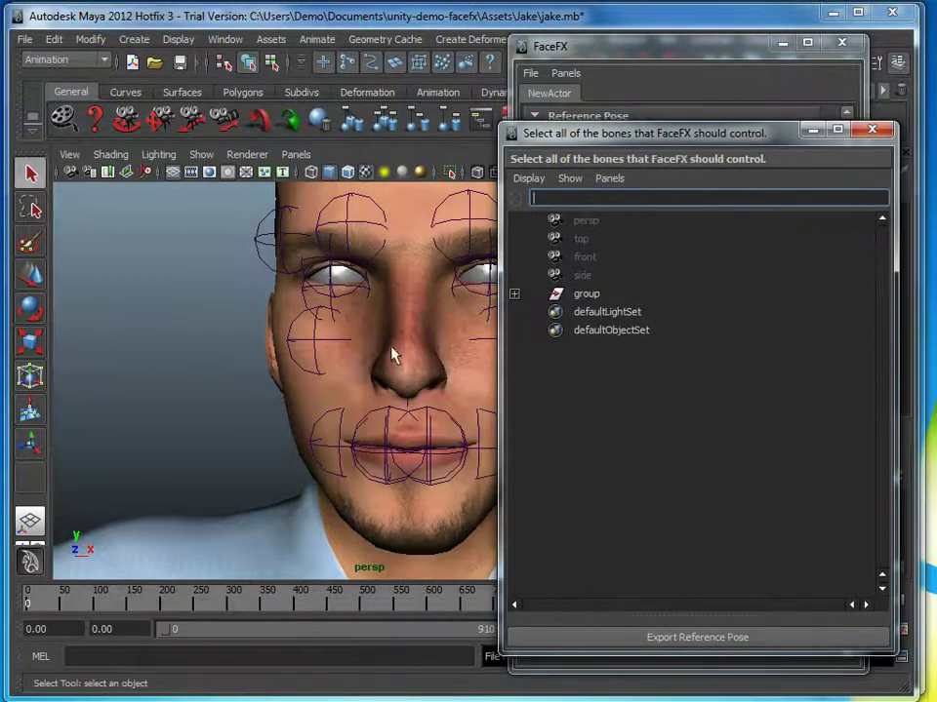
left_click(514, 293, "shift")
left_click(624, 476)
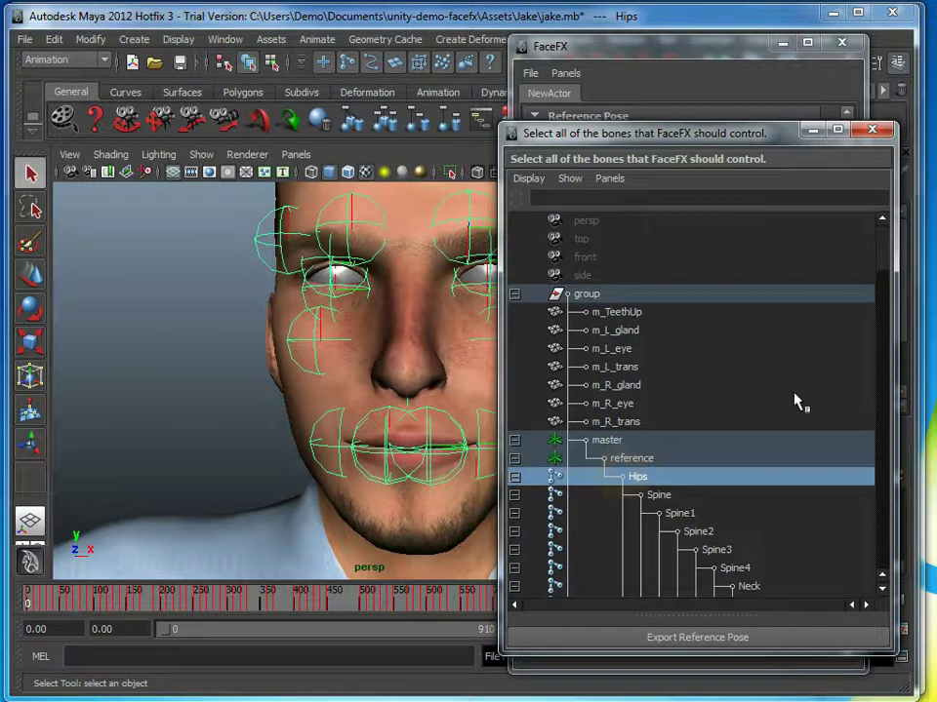
left_click_drag(884, 246, 902, 546)
left_click(818, 512, "shift")
left_click(683, 637)
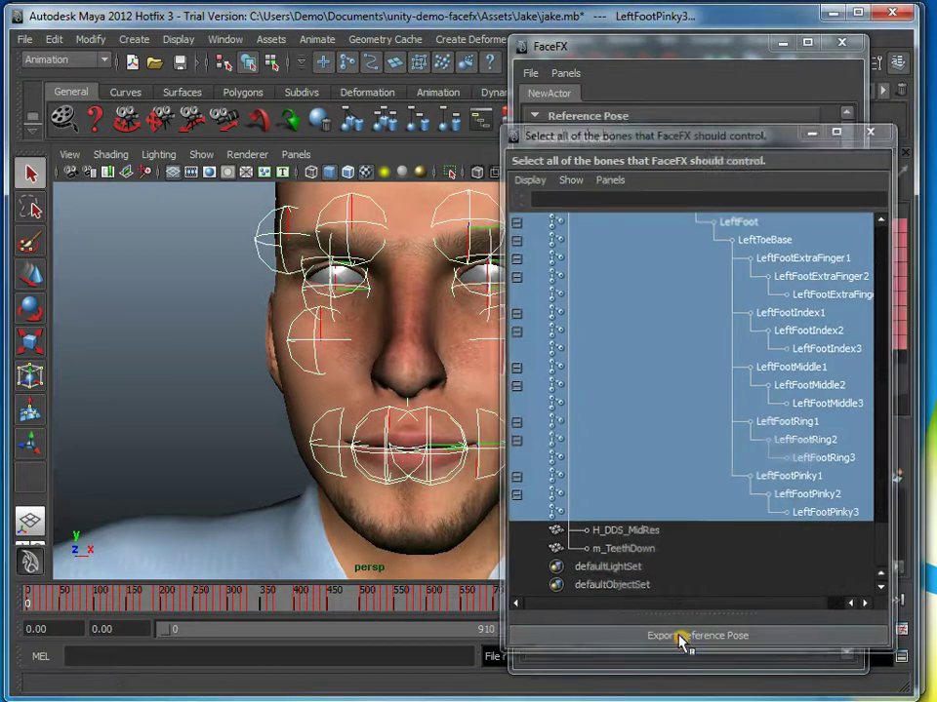
Set the time slider to about frame 10, where Jake's mouth is open.
left_click_drag(844, 353, 859, 468)
left_click(35, 612)
left_click(35, 606)
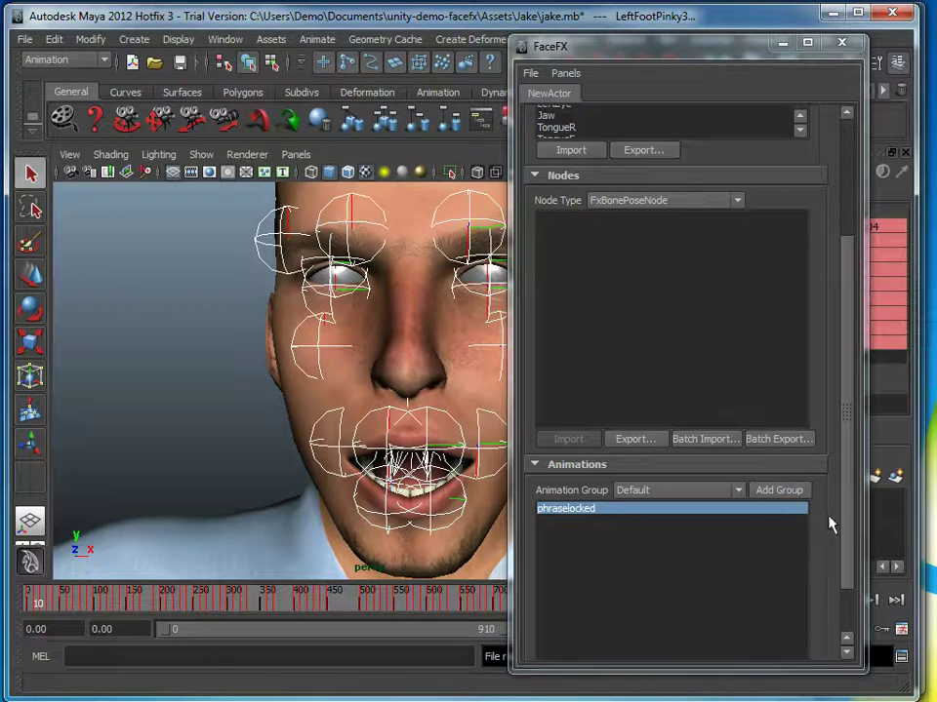
Export a FaceFX bone pose node named 'open' from the current frame.
left_click(636, 444)
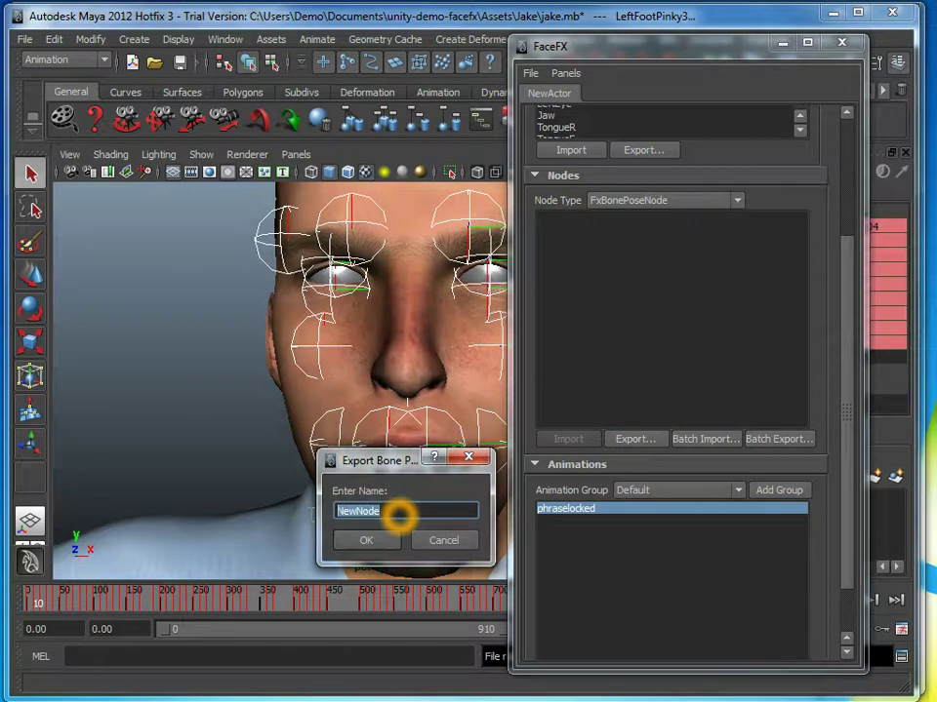
type("open")
left_click(359, 540)
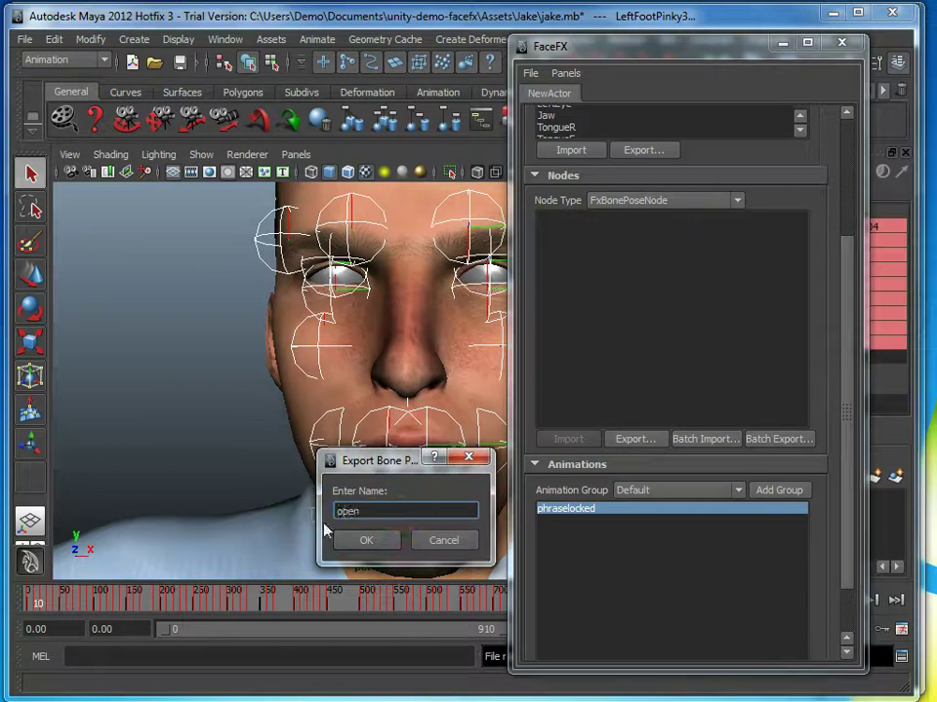
Check the 'open' pose name and frame 10 in Batch-Export.txt, then minimize Notepad.
left_click(775, 440)
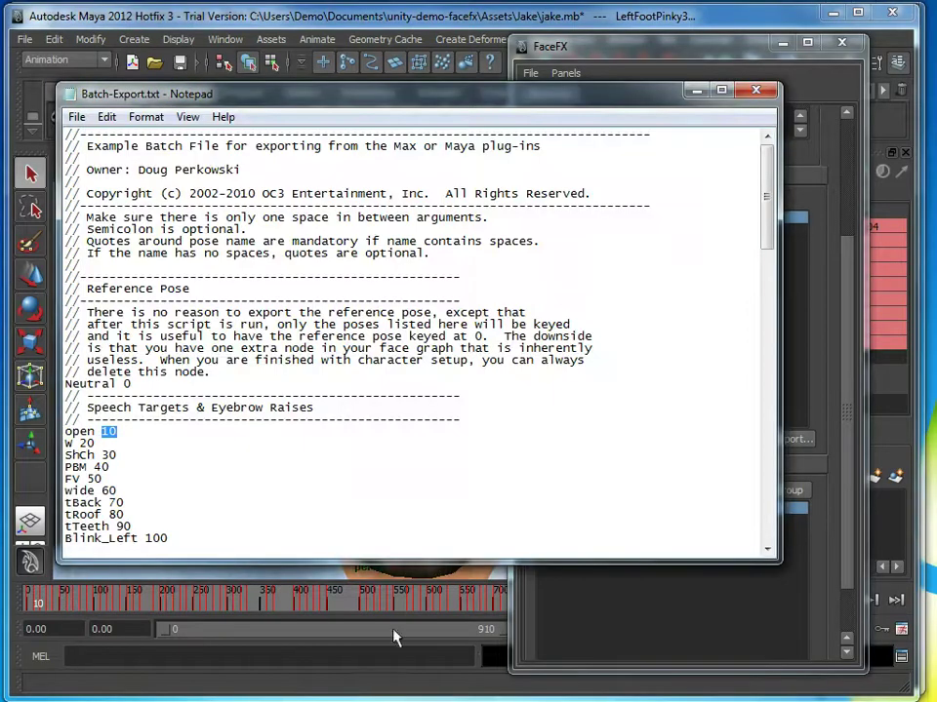
double_click(78, 431)
double_click(107, 431)
left_click(698, 91)
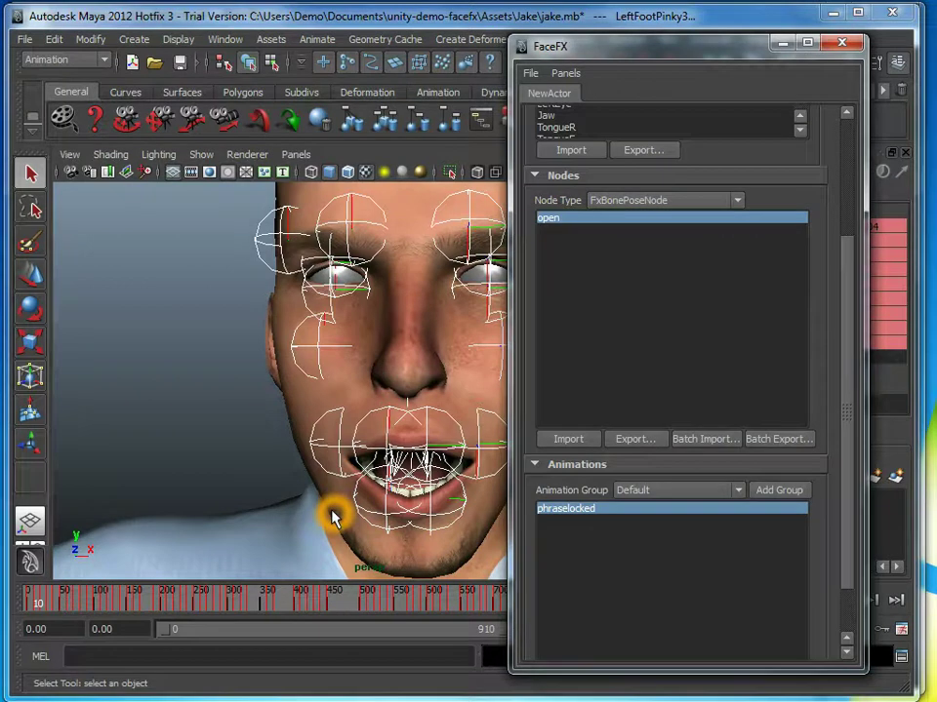
Save the FaceFX actor via FaceFX File > Save, then select the playback range start field.
left_click(530, 74)
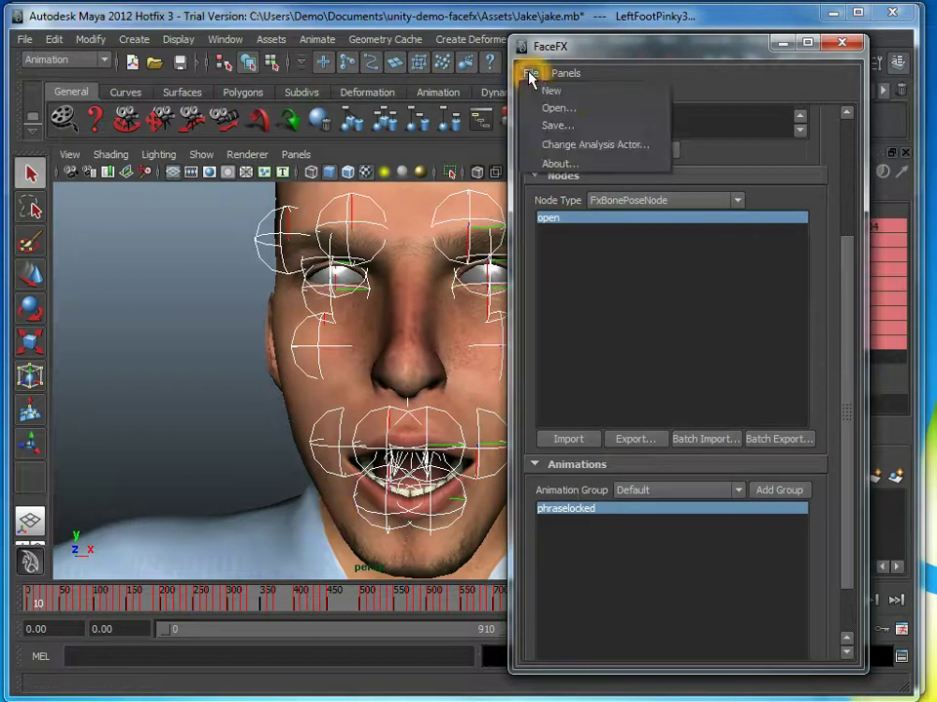
left_click(555, 128)
key("Escape")
left_click(673, 254)
left_click(650, 310)
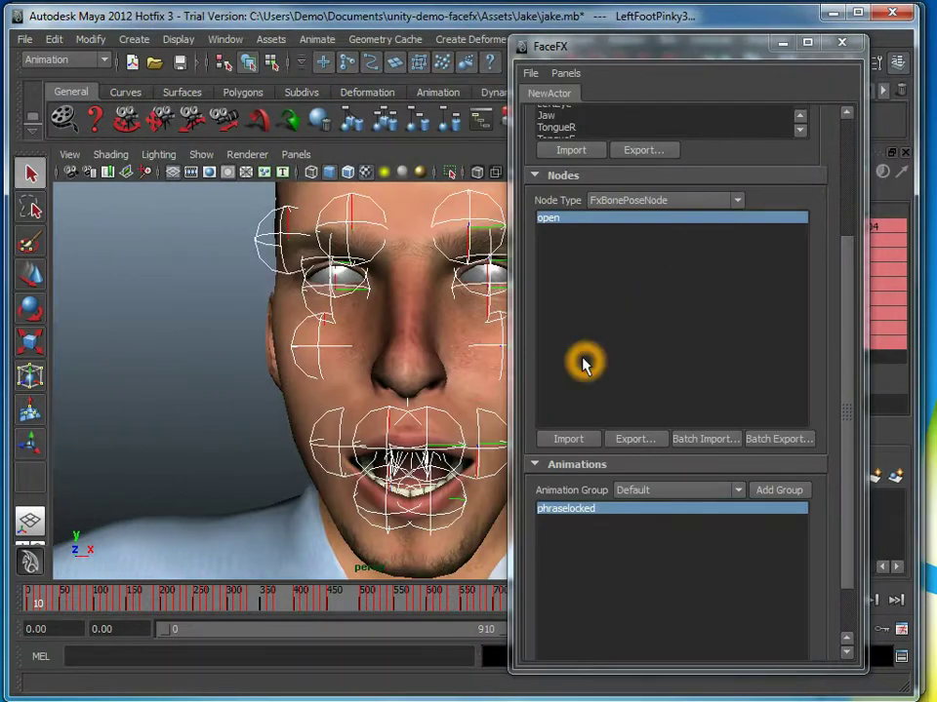
left_click(97, 620)
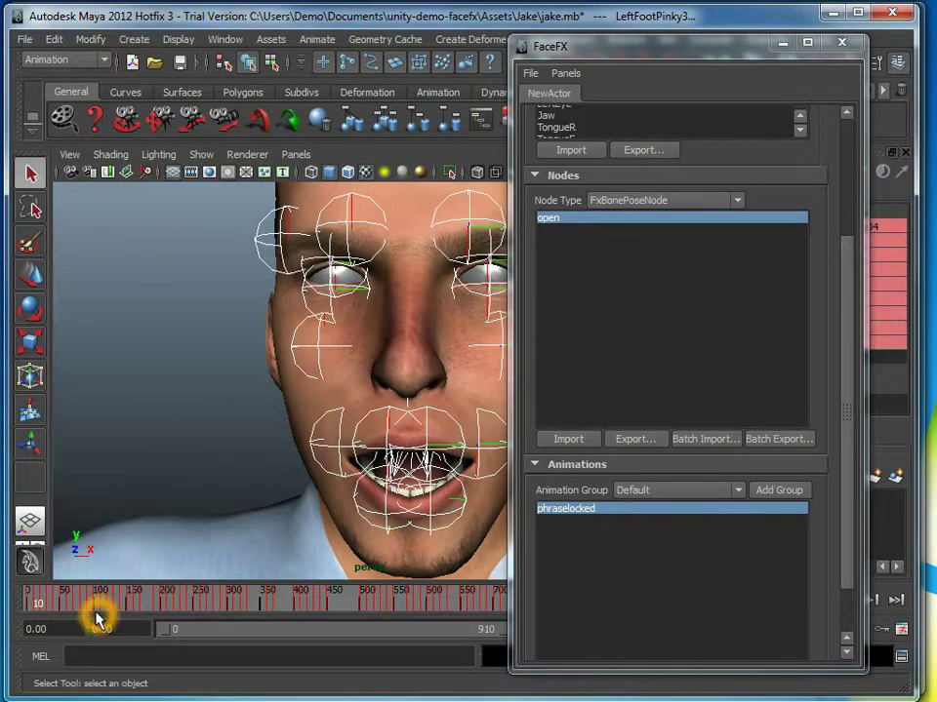